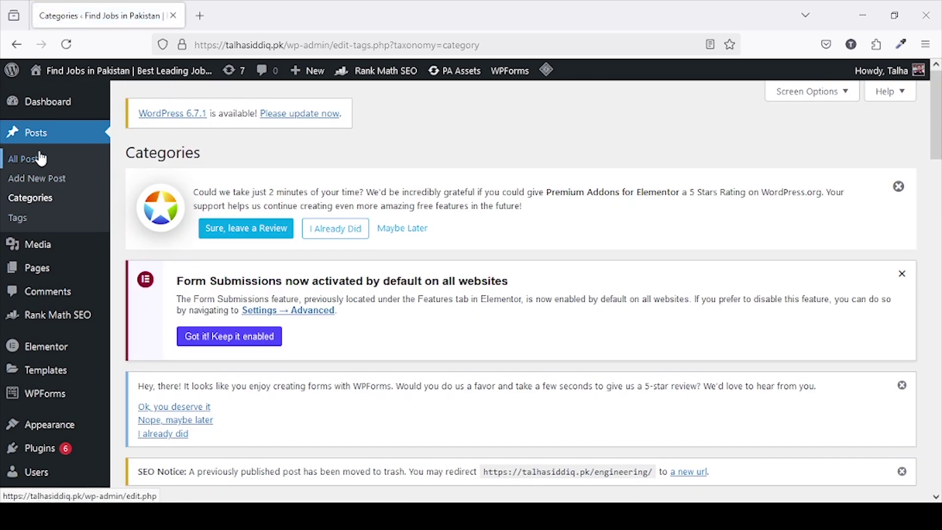
# Open the site's menu management page and review the structure and settings of the Primary Header Nav Menu
pyautogui.moveTo(50, 423)
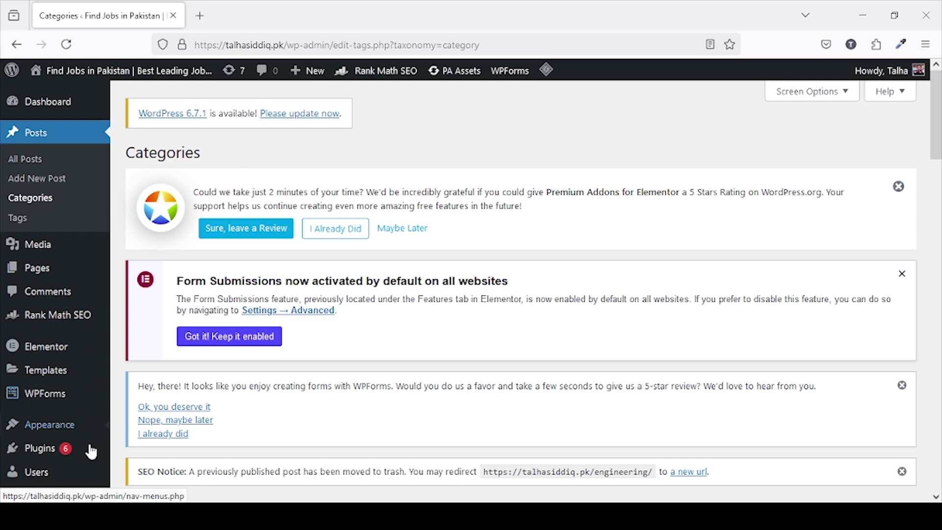
pyautogui.click(147, 441)
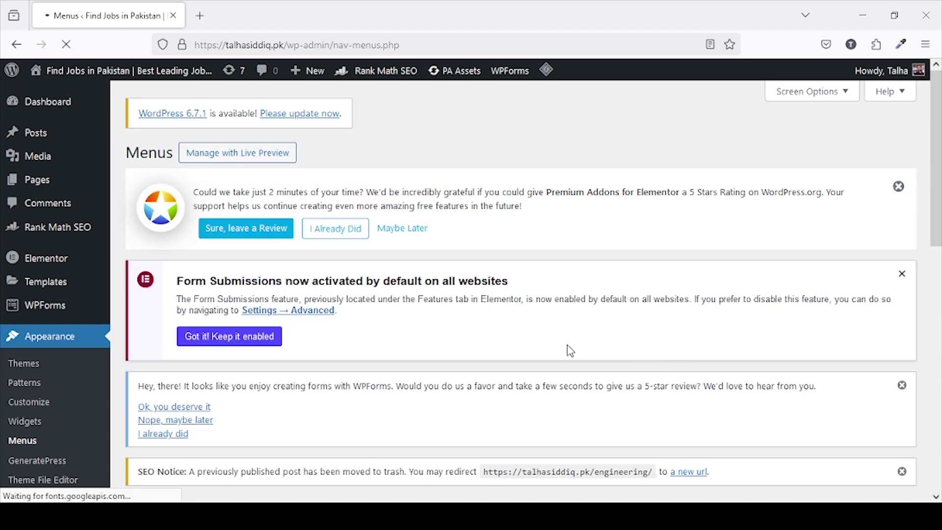
pyautogui.scroll(-8, 210, 151)
pyautogui.scroll(2, 281, 222)
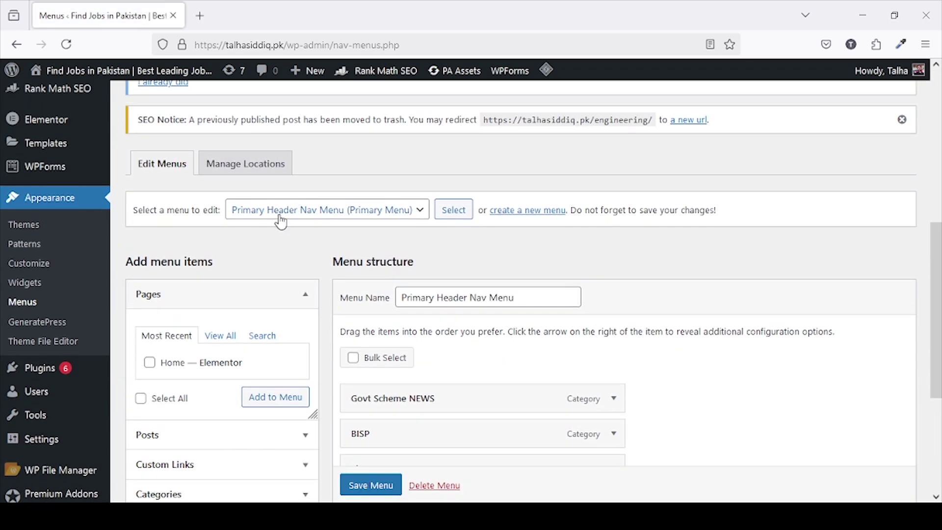
pyautogui.scroll(-5, 710, 276)
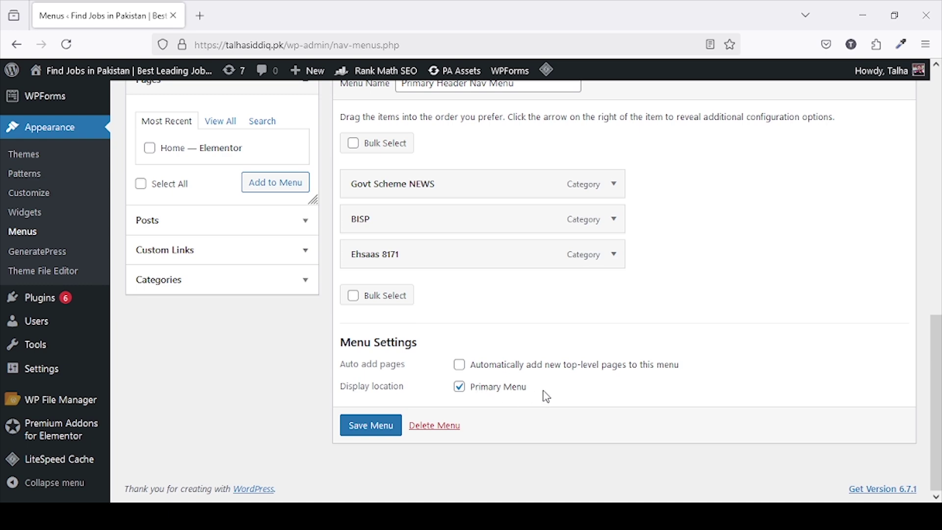
pyautogui.scroll(8, 546, 395)
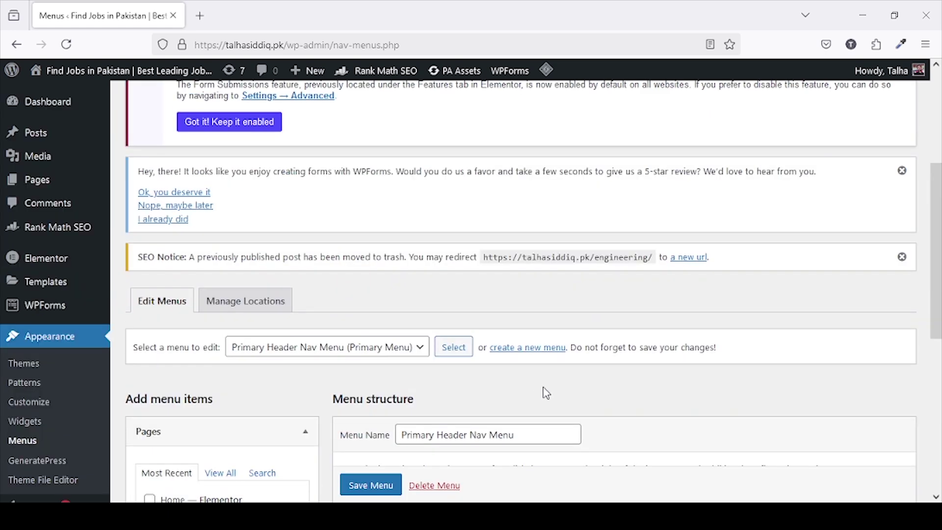
# Create a new menu named Header Nav Menu and assign it to the Primary Menu display location
pyautogui.click(516, 353)
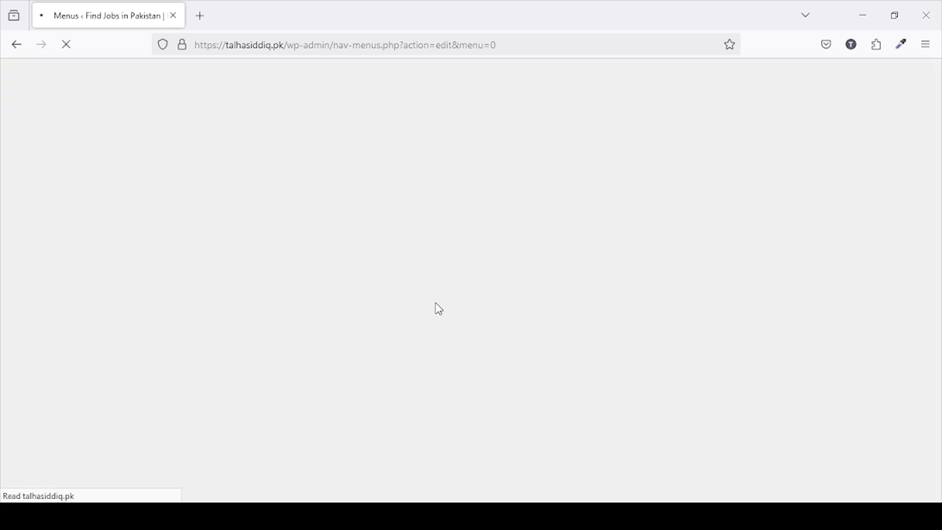
pyautogui.scroll(-5, 389, 295)
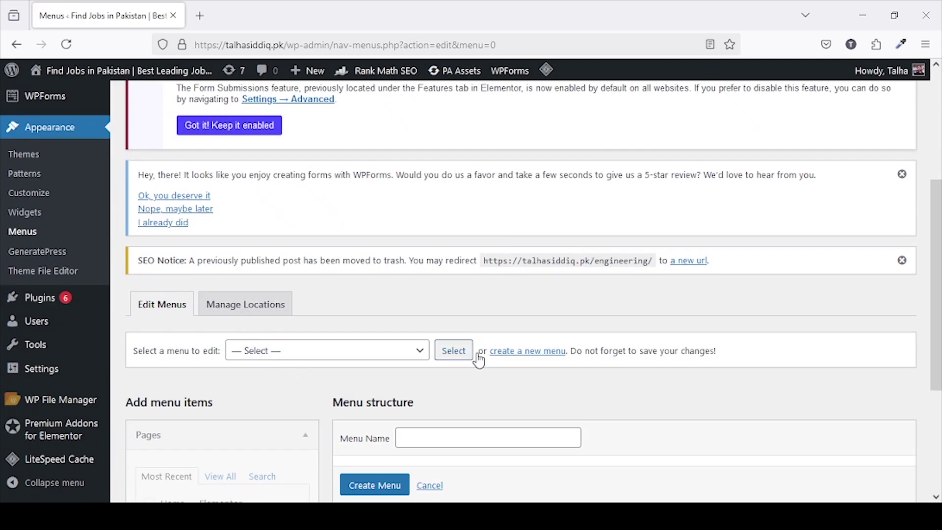
pyautogui.scroll(-3, 422, 361)
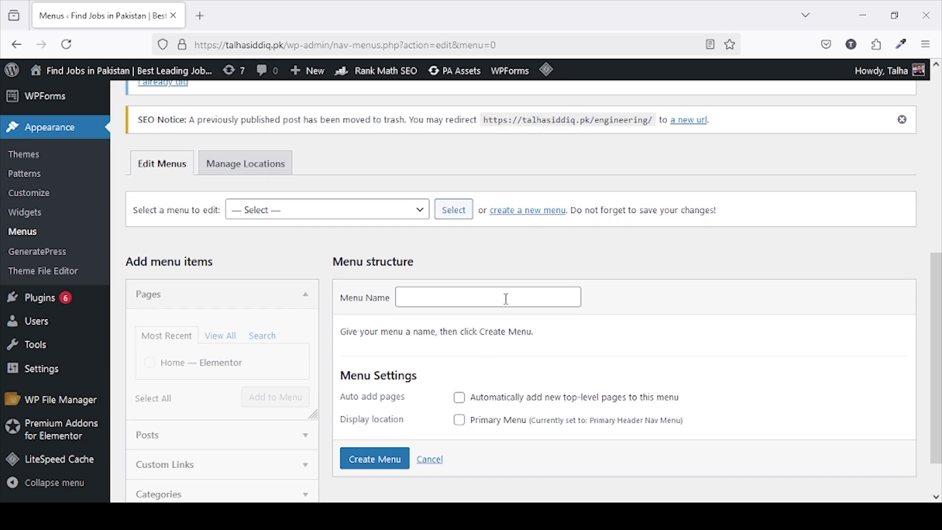
pyautogui.click(505, 298)
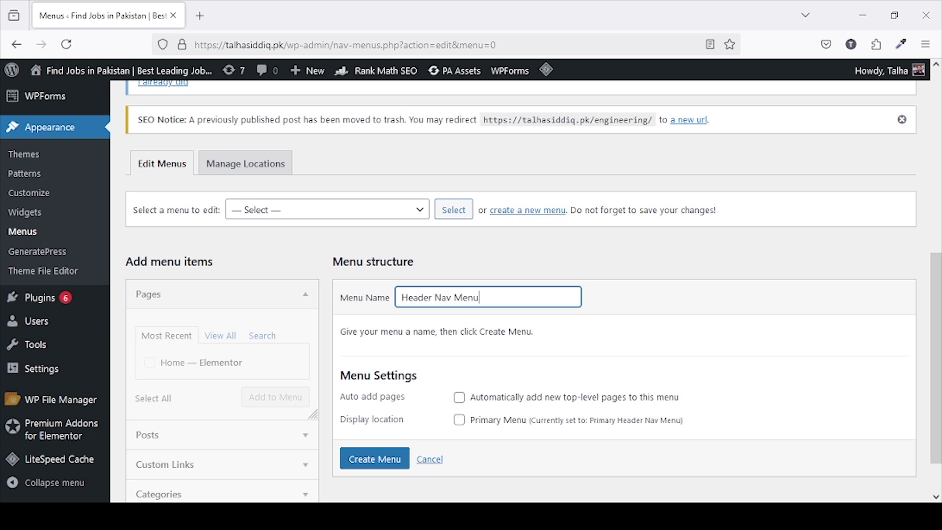
pyautogui.click(774, 316)
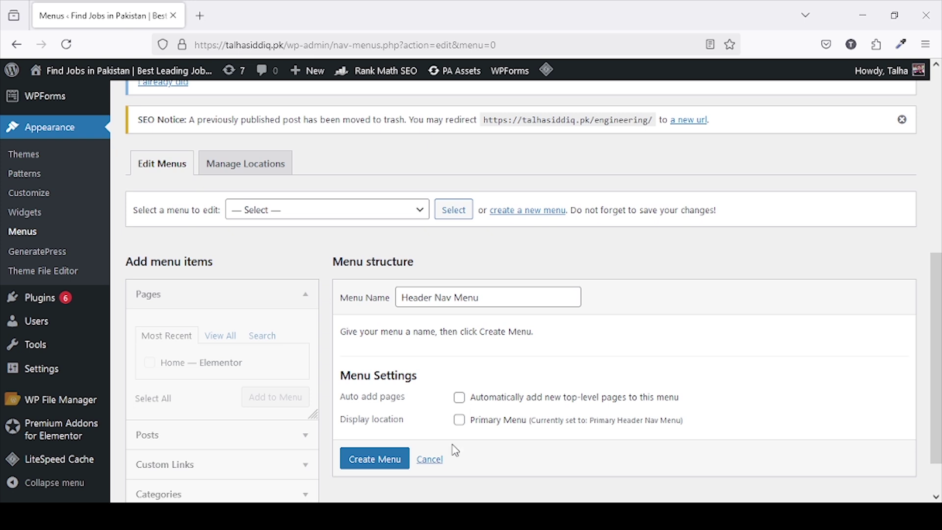
pyautogui.click(379, 458)
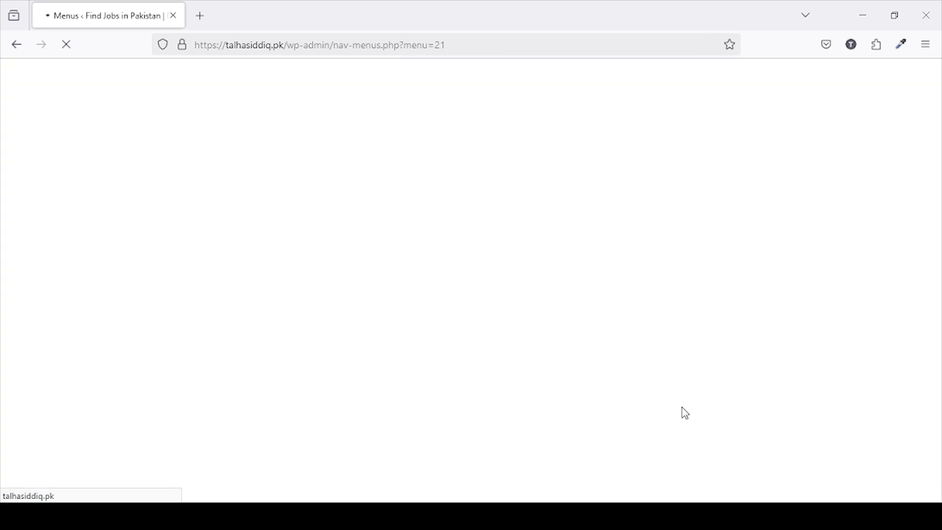
pyautogui.scroll(-5, 488, 240)
pyautogui.scroll(-3, 488, 240)
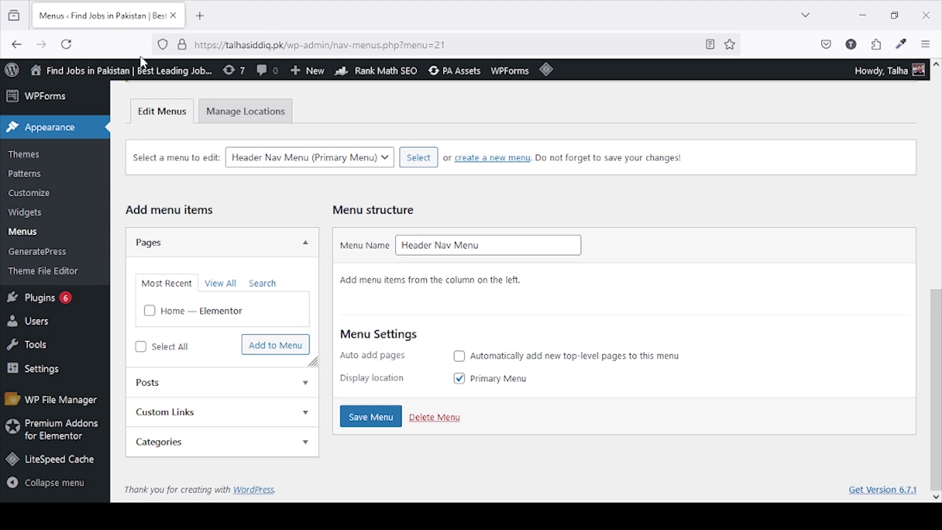
# Open the live site separately and compare its header navigation with the new Header Nav Menu
pyautogui.middleClick(144, 91)
pyautogui.click(265, 7)
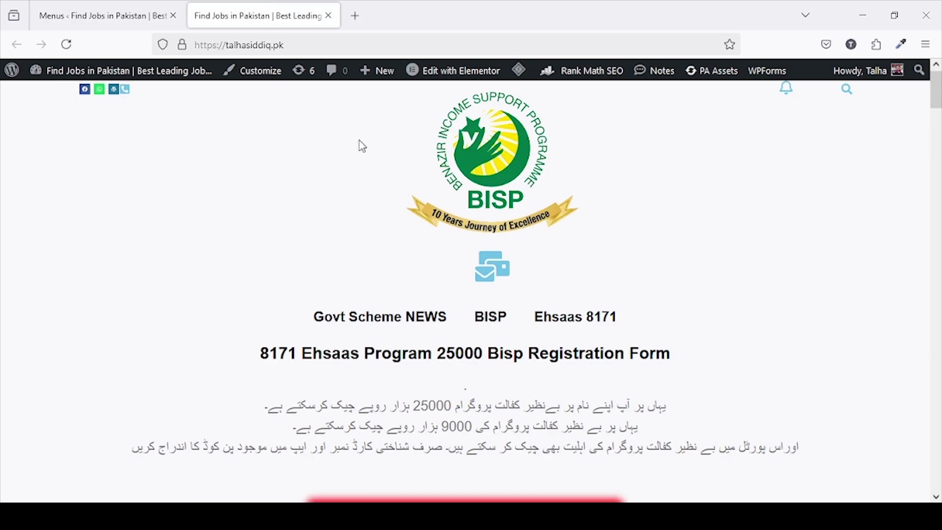
pyautogui.scroll(-15, 356, 147)
pyautogui.scroll(-12, 355, 176)
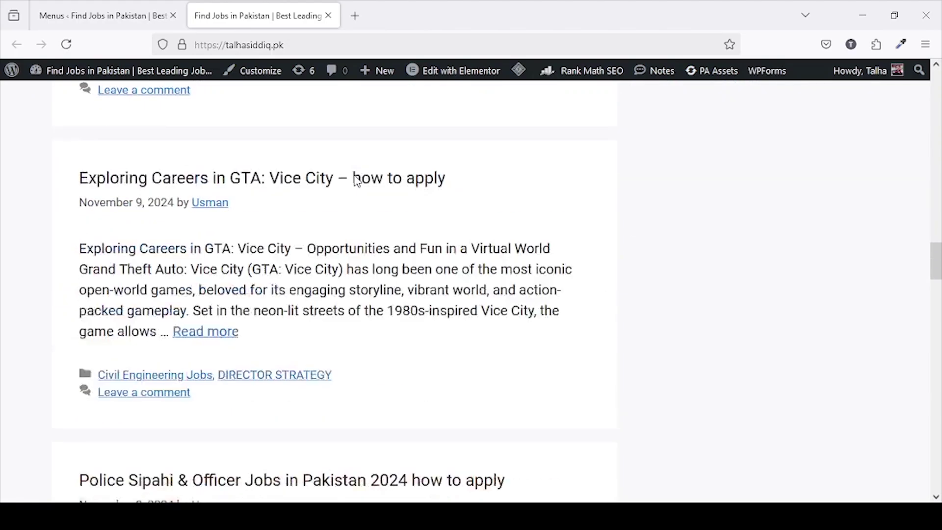
pyautogui.scroll(20, 357, 179)
pyautogui.scroll(15, 358, 181)
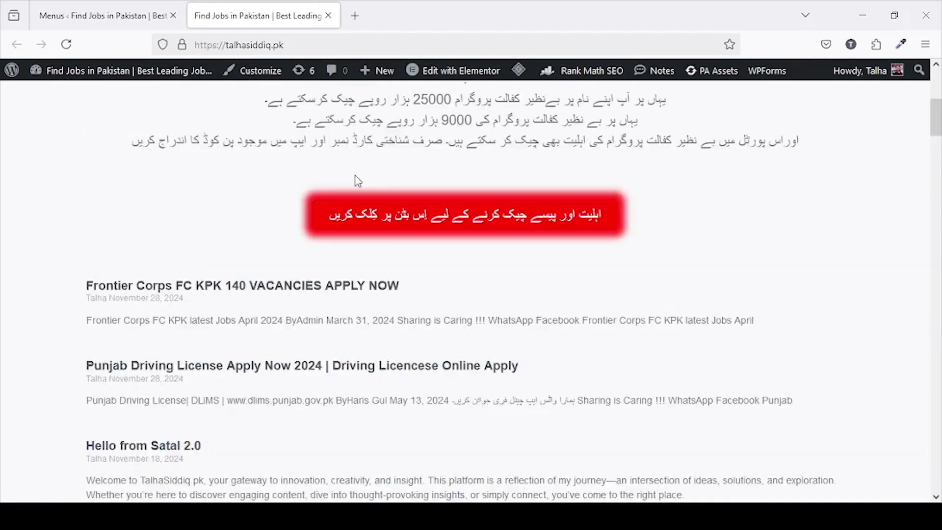
pyautogui.scroll(-4, 563, 243)
pyautogui.scroll(4, 563, 242)
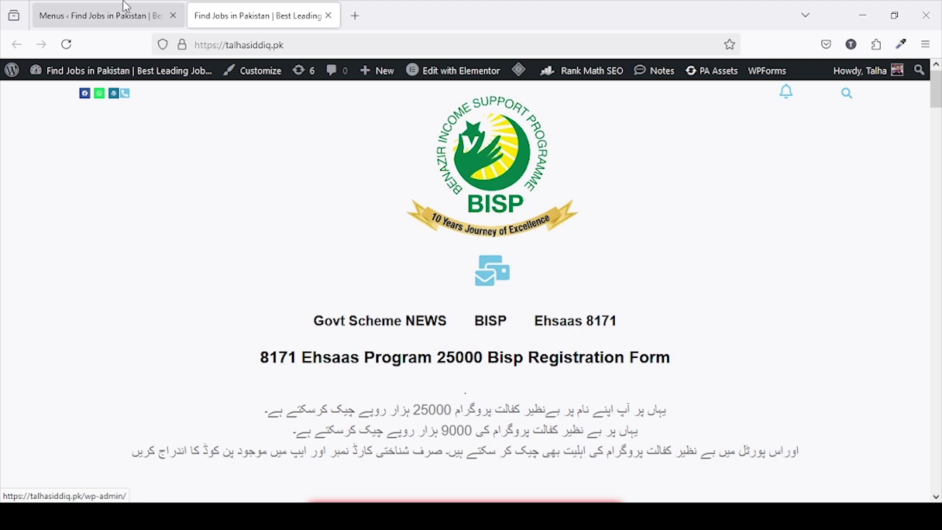
pyautogui.click(101, 15)
pyautogui.click(505, 243)
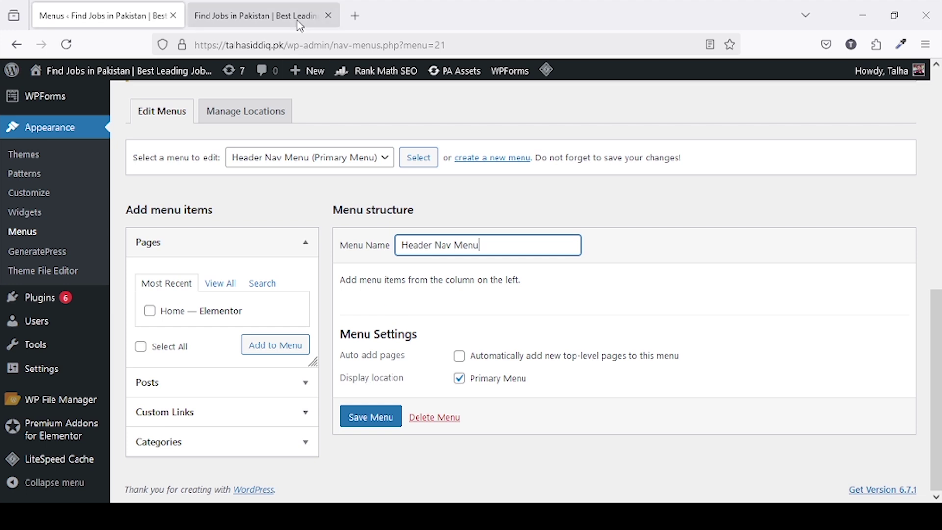
pyautogui.click(238, 14)
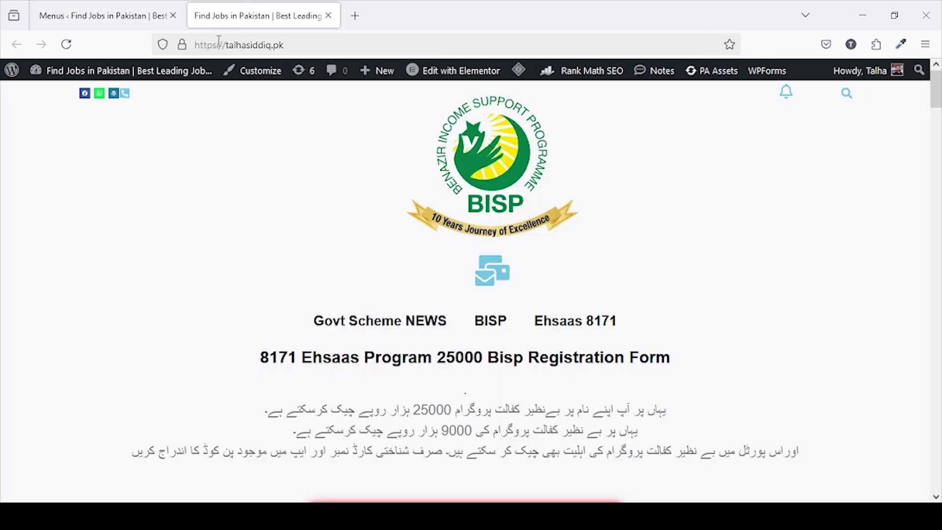
# Open the site in the Customizer and examine the layout settings for the primary navigation and the header
pyautogui.click(250, 72)
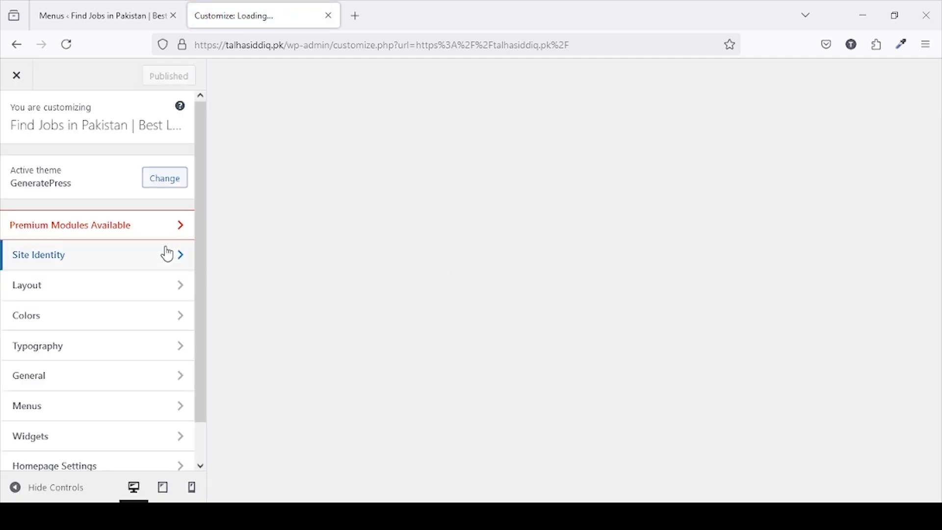
pyautogui.click(163, 296)
pyautogui.click(168, 224)
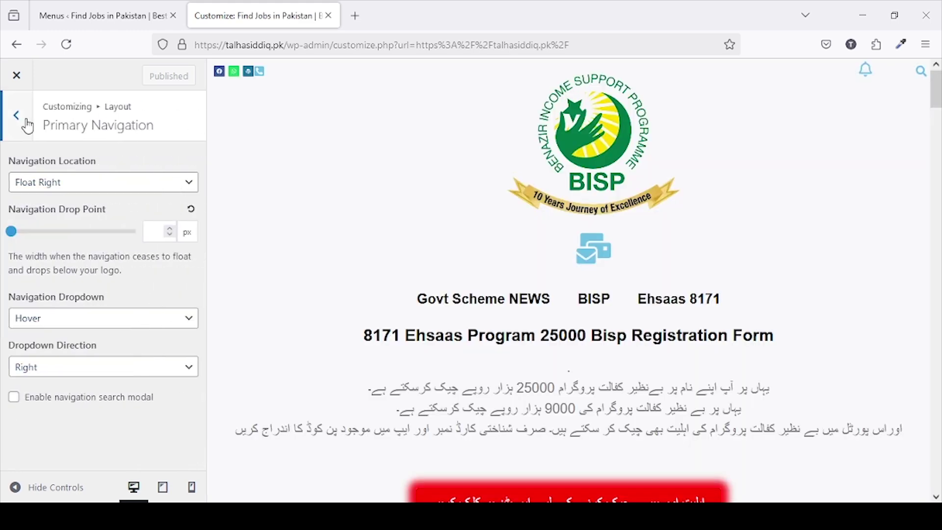
pyautogui.click(27, 123)
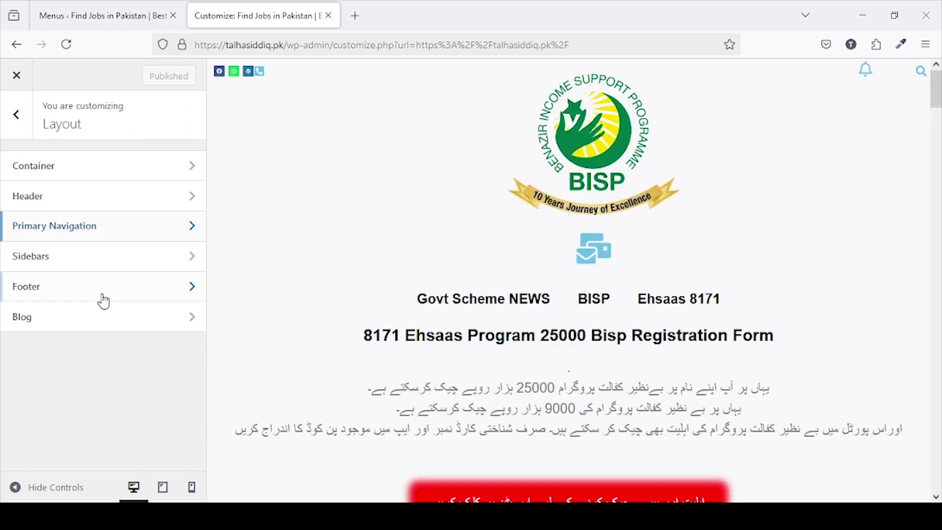
pyautogui.click(132, 204)
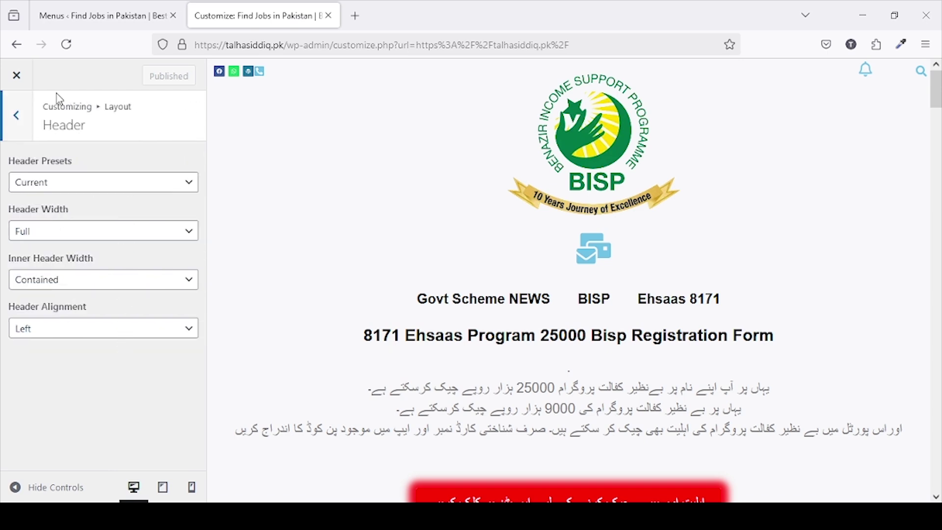
pyautogui.click(21, 104)
pyautogui.click(72, 227)
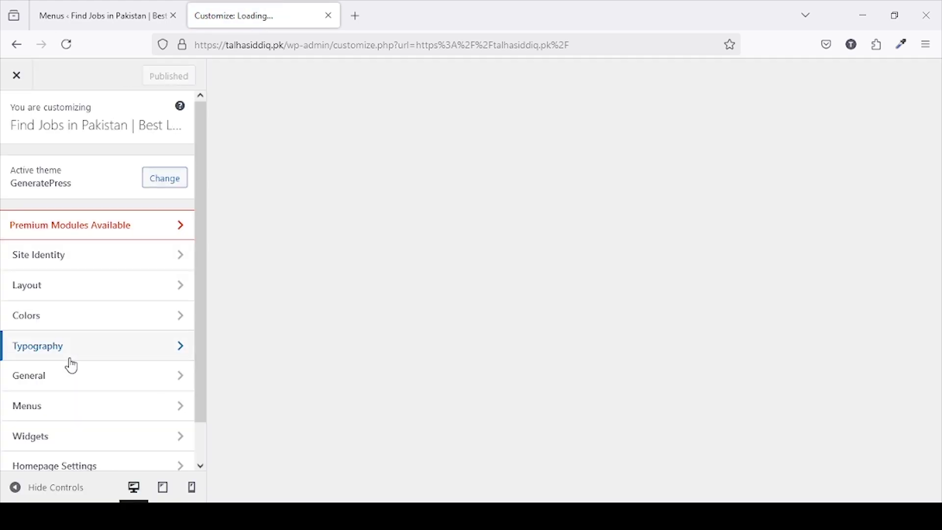
# Examine the items and location settings of Primary Header Nav Menu and Header Nav Menu in the Customizer
pyautogui.click(73, 408)
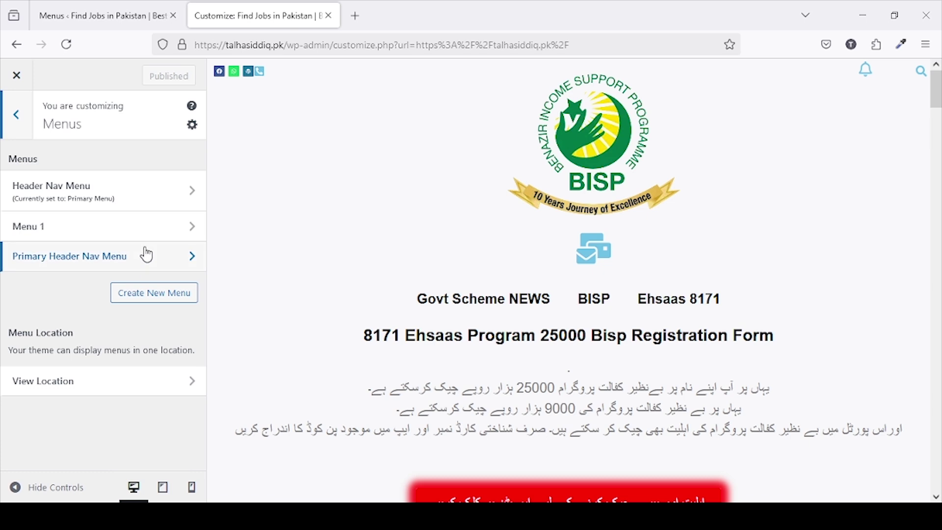
pyautogui.click(175, 265)
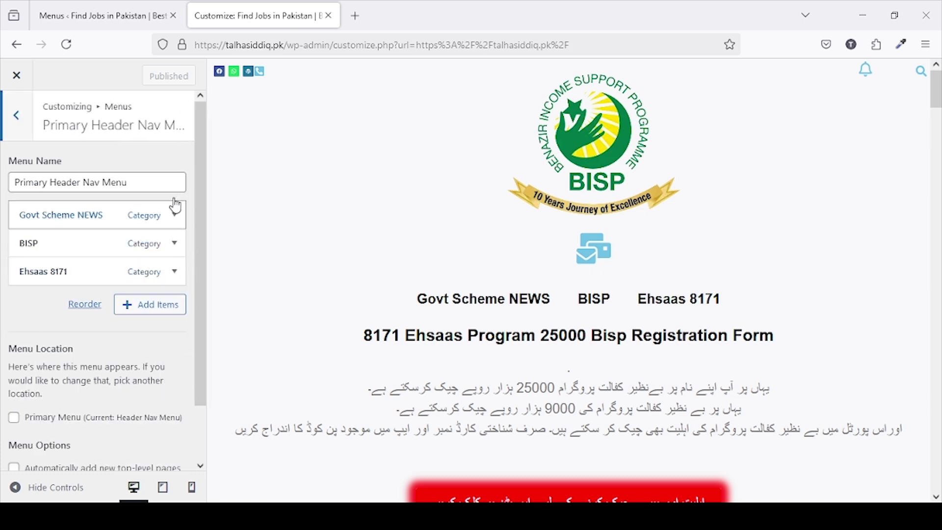
pyautogui.click(13, 121)
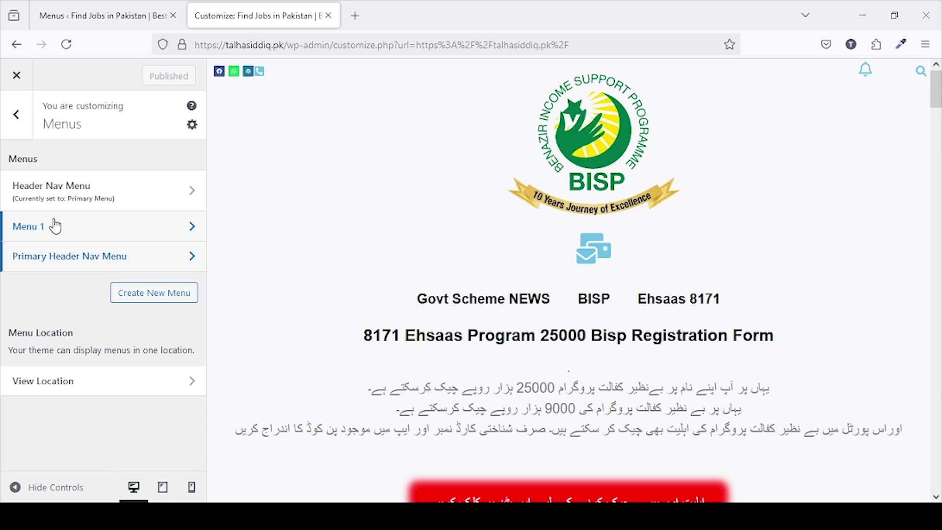
pyautogui.click(145, 186)
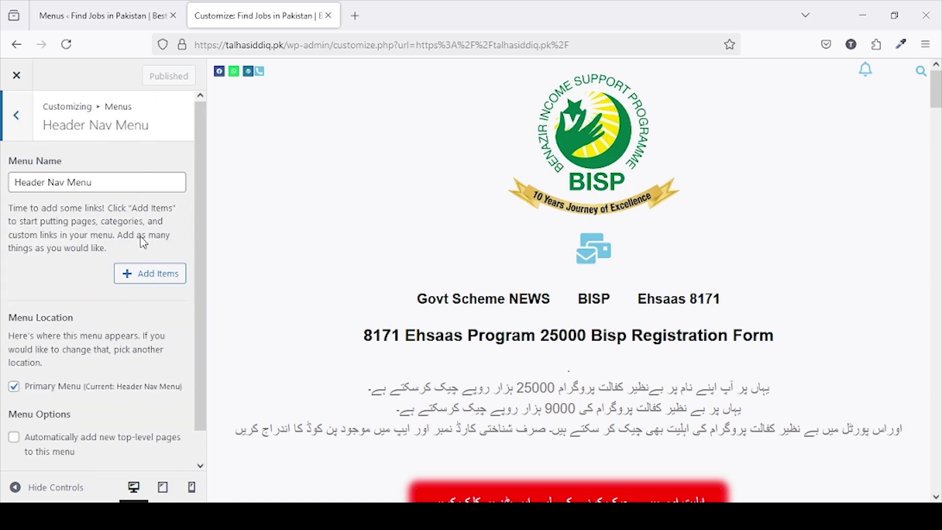
pyautogui.scroll(-1, 102, 462)
pyautogui.scroll(1, 98, 267)
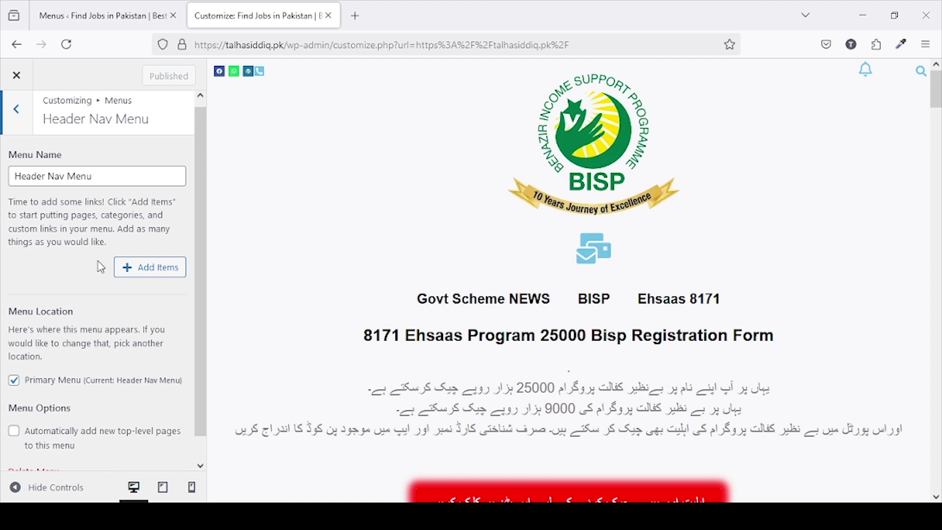
pyautogui.click(18, 118)
pyautogui.click(73, 257)
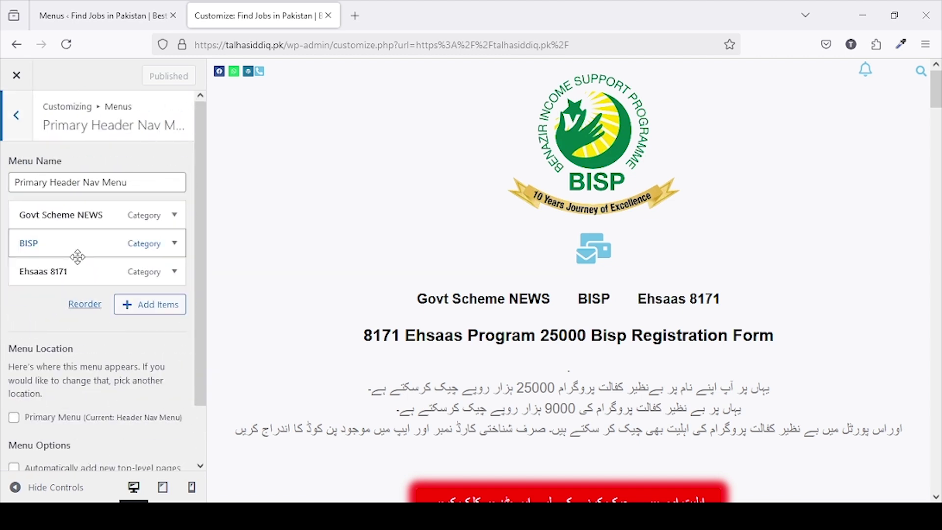
pyautogui.click(24, 135)
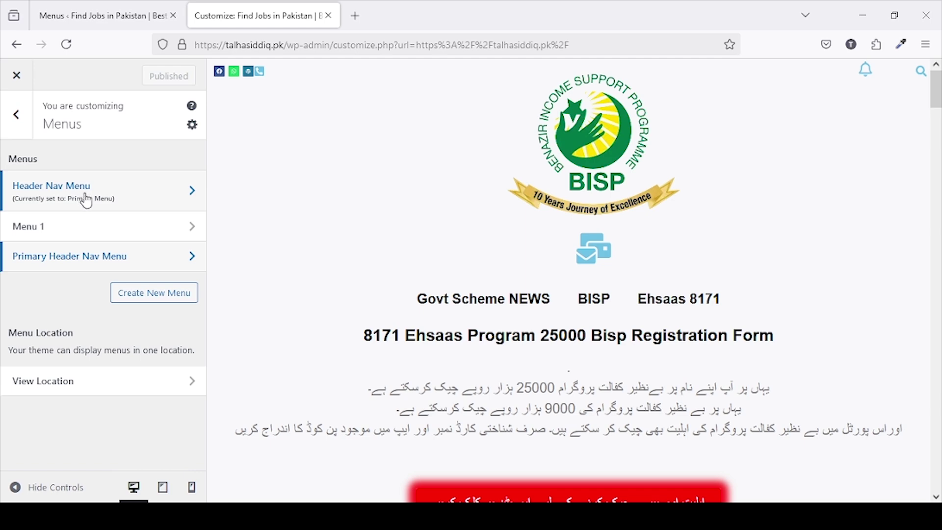
# Add a new post category with the name A, slug A and description A
pyautogui.click(114, 6)
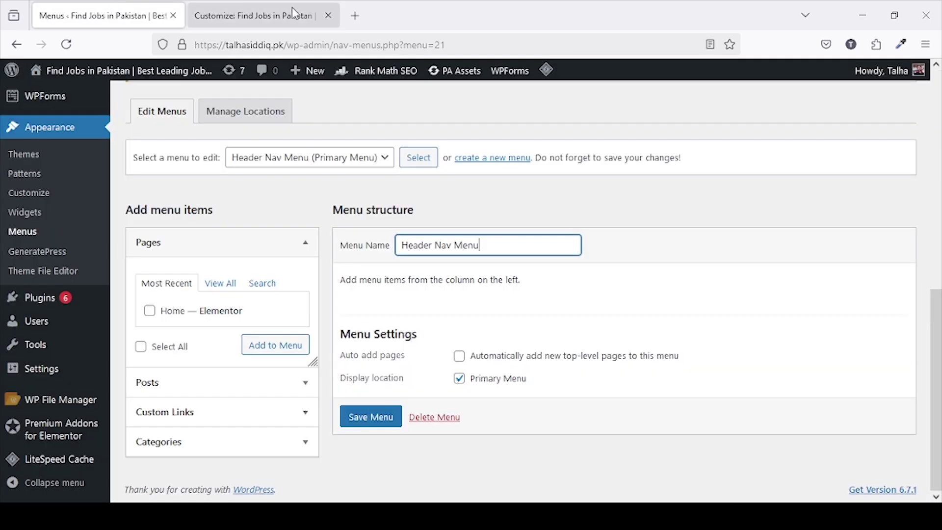
pyautogui.scroll(4, 57, 159)
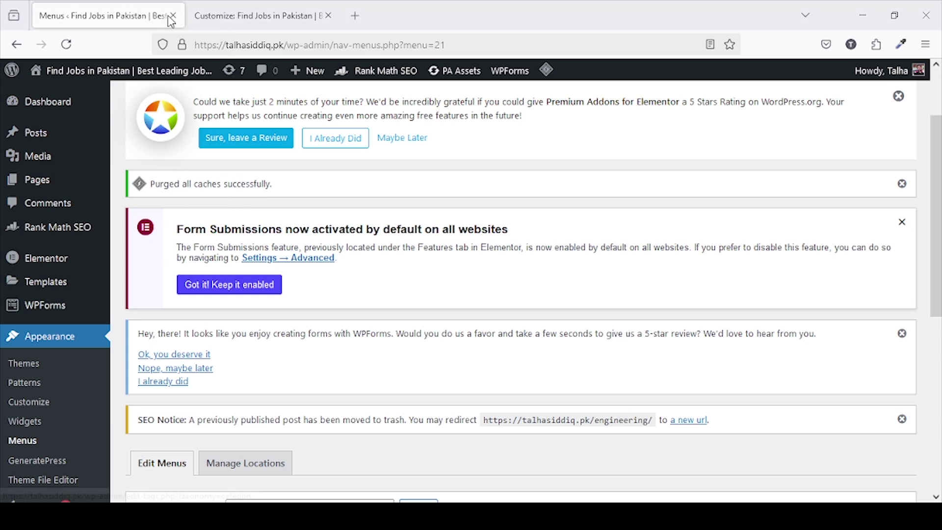
pyautogui.moveTo(35, 130)
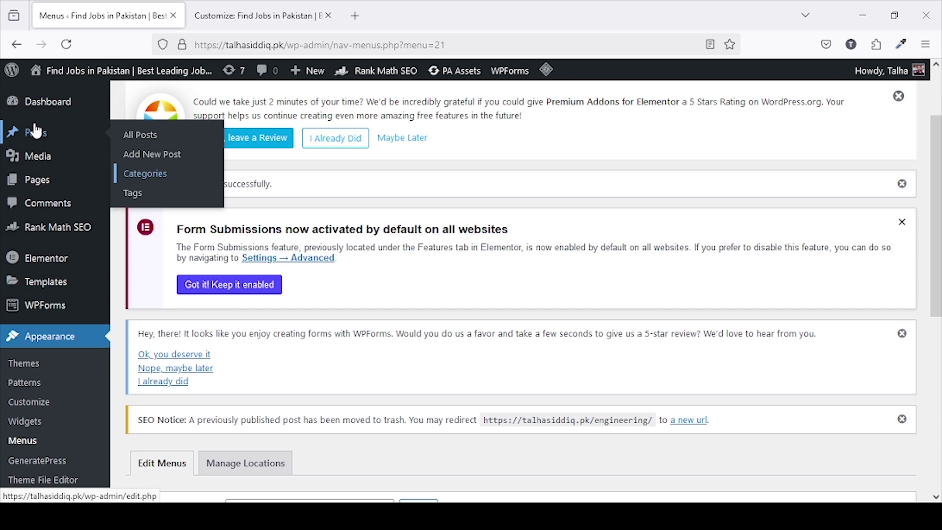
pyautogui.click(156, 178)
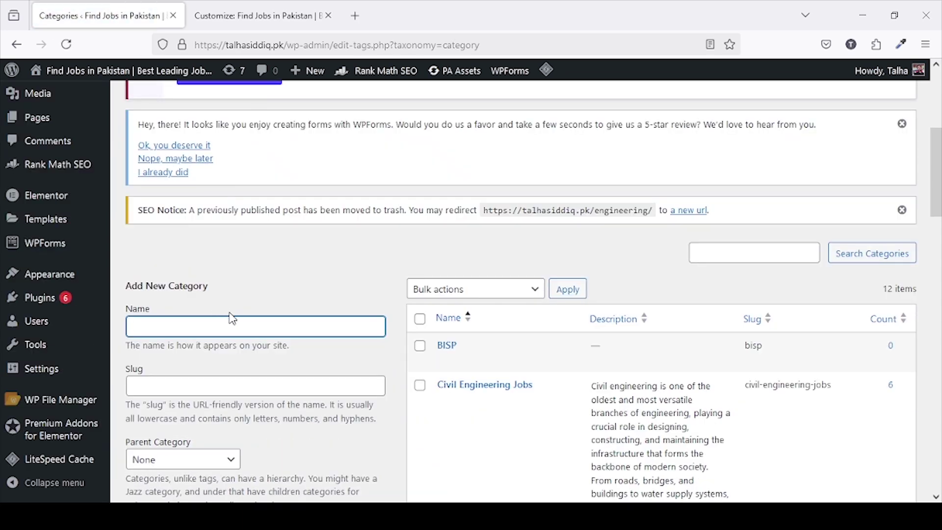
pyautogui.click(218, 384)
pyautogui.scroll(-3, 278, 252)
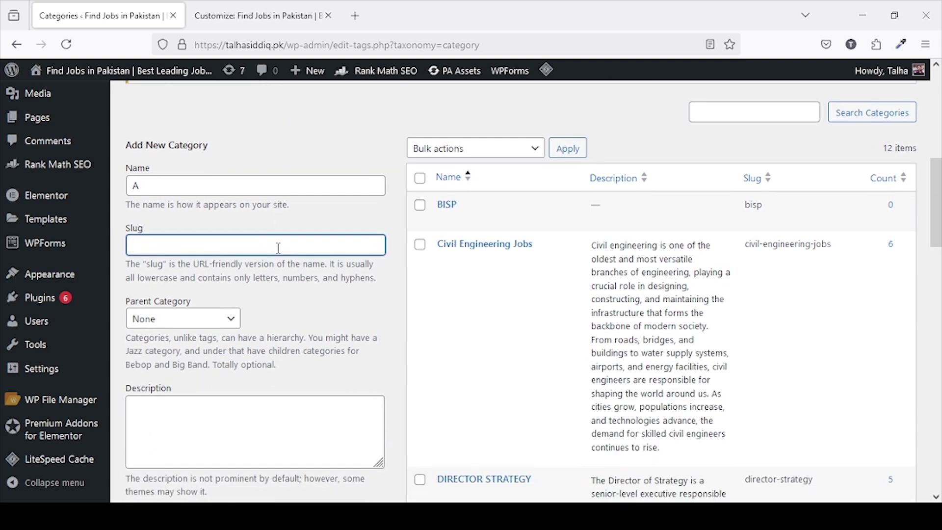
pyautogui.click(229, 429)
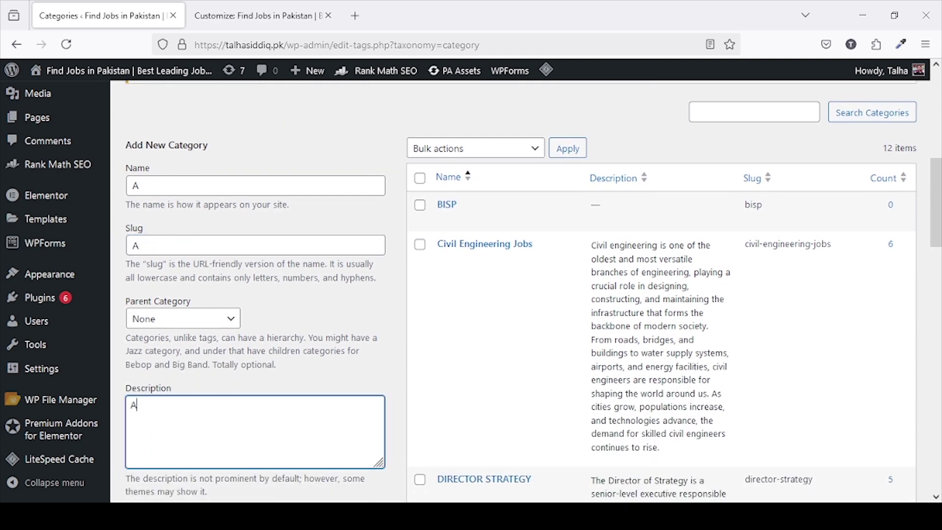
pyautogui.scroll(-4, 281, 334)
pyautogui.click(176, 312)
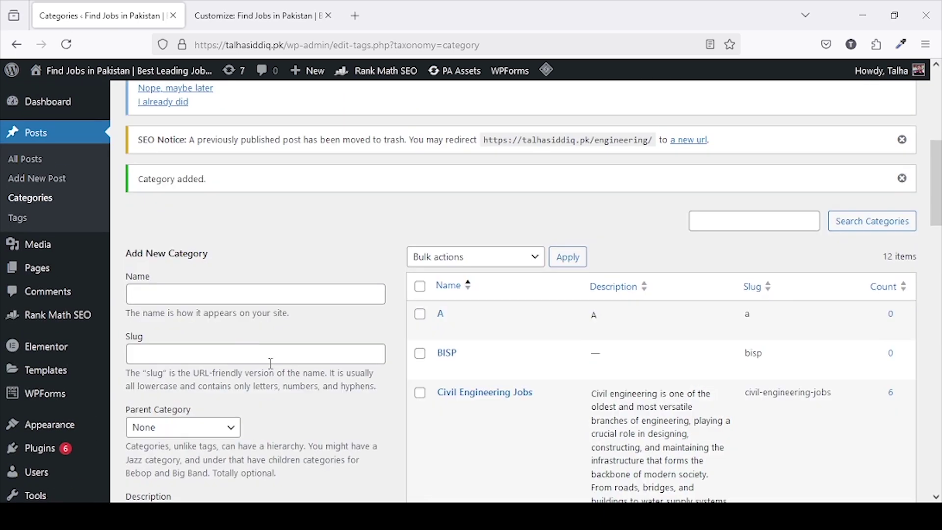
# Add a second post category with the name B, slug B and description b
pyautogui.click(217, 291)
pyautogui.click(194, 361)
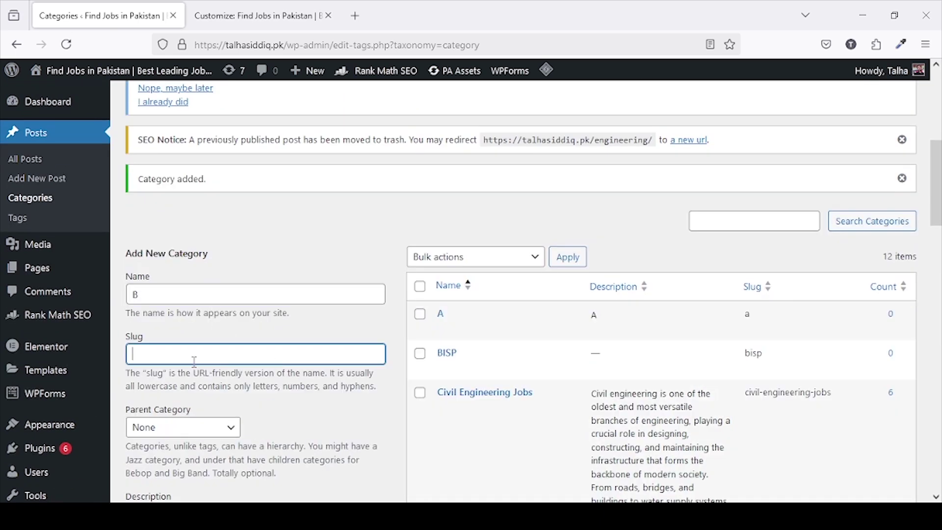
pyautogui.scroll(-4, 236, 257)
pyautogui.click(211, 319)
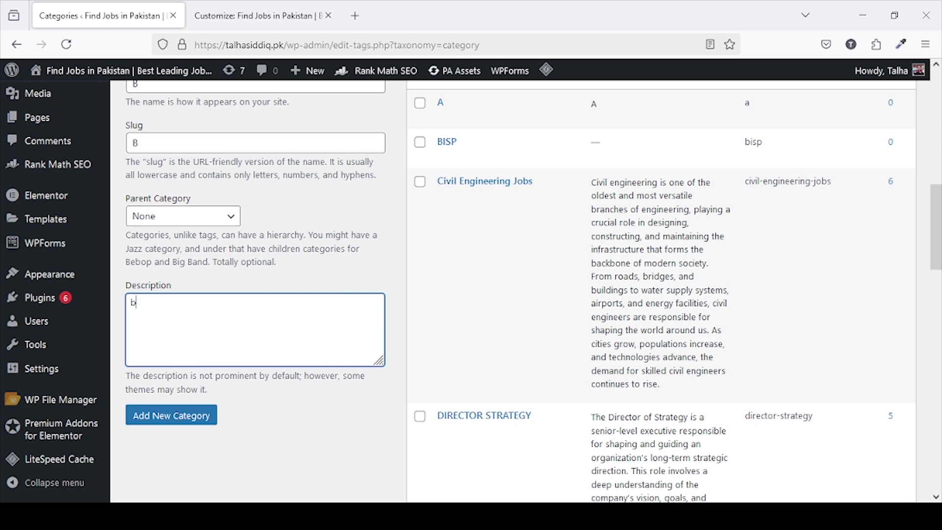
pyautogui.write('b')
pyautogui.scroll(-1, 189, 393)
pyautogui.click(206, 345)
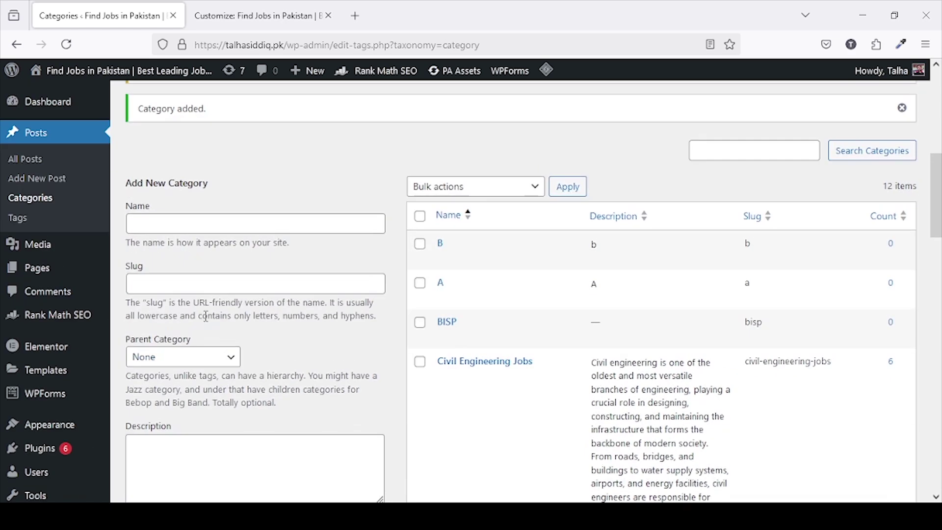
# Add a third post category with the name C, slug C and description C
pyautogui.click(208, 226)
pyautogui.write('C')
pyautogui.click(205, 288)
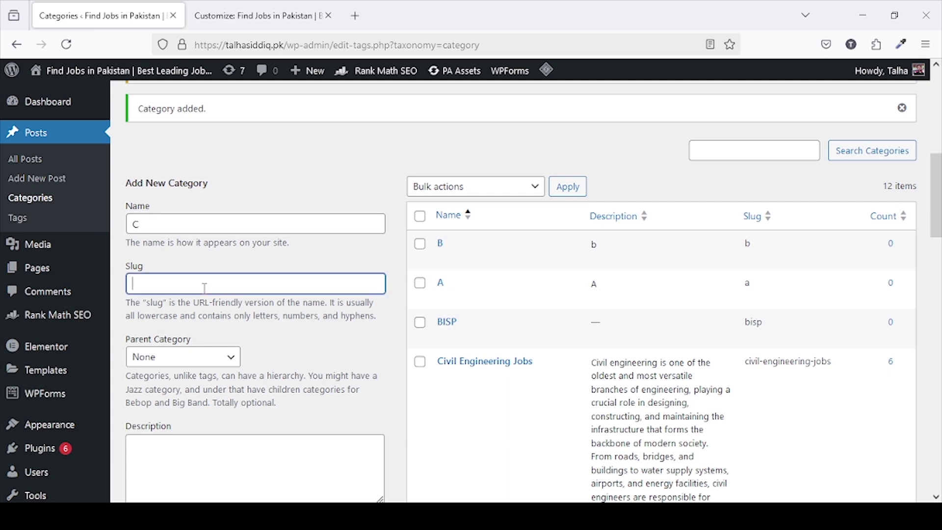
pyautogui.scroll(-3, 204, 322)
pyautogui.click(221, 298)
pyautogui.write('C')
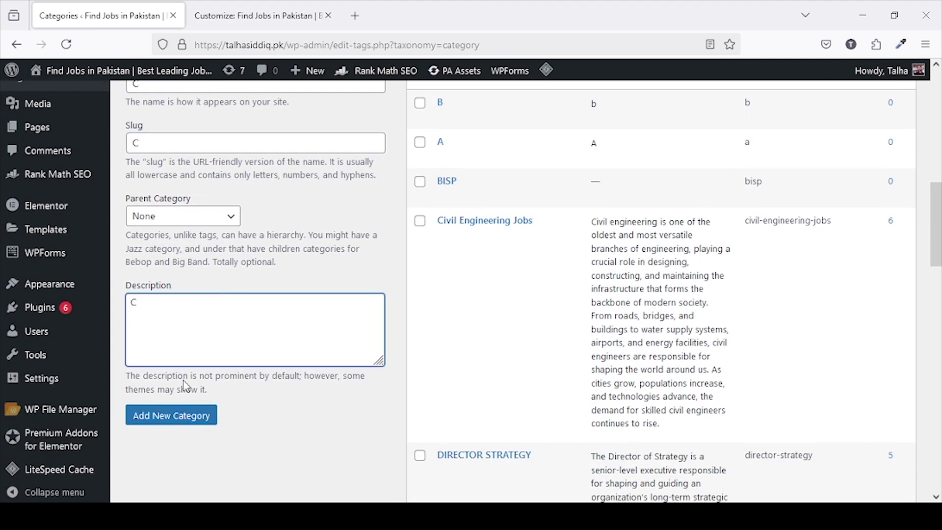
pyautogui.click(175, 420)
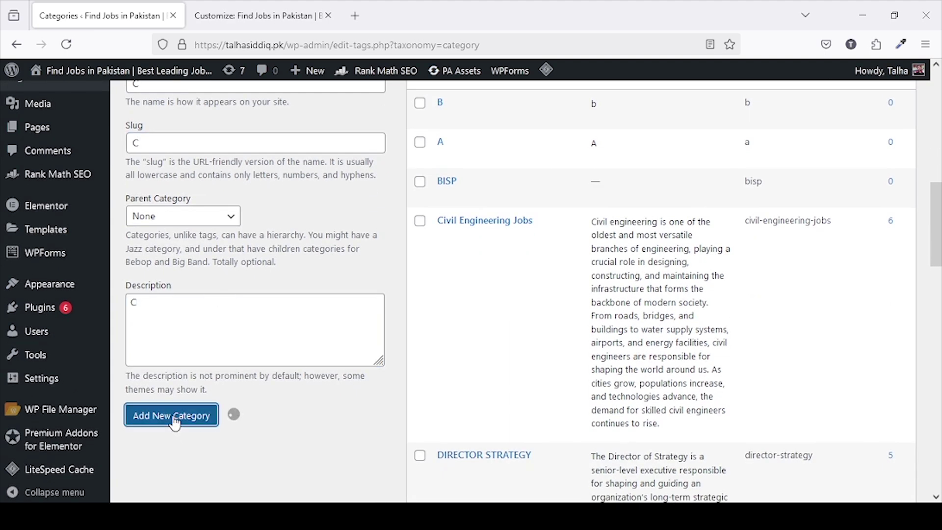
pyautogui.scroll(3, 343, 275)
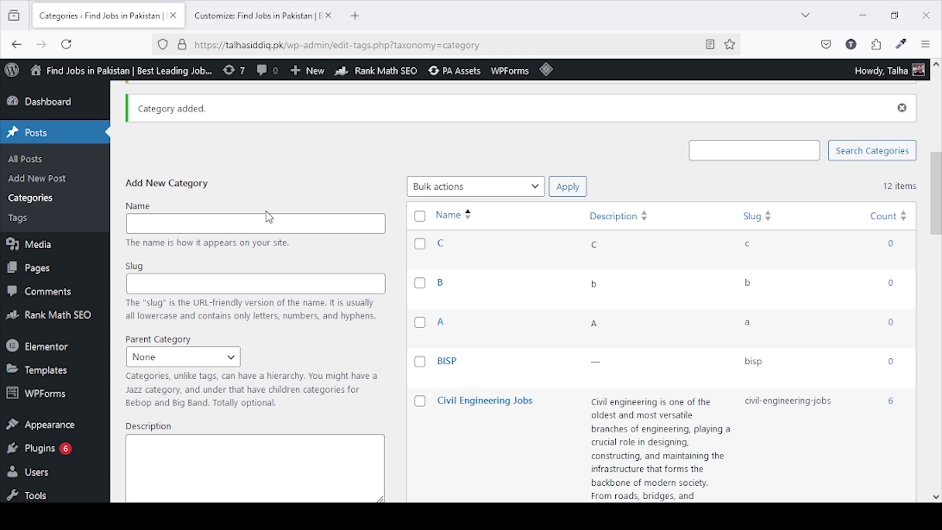
# Look through the categories available as items for Header Nav Menu in the Customizer, and reload the Customizer
pyautogui.click(321, 7)
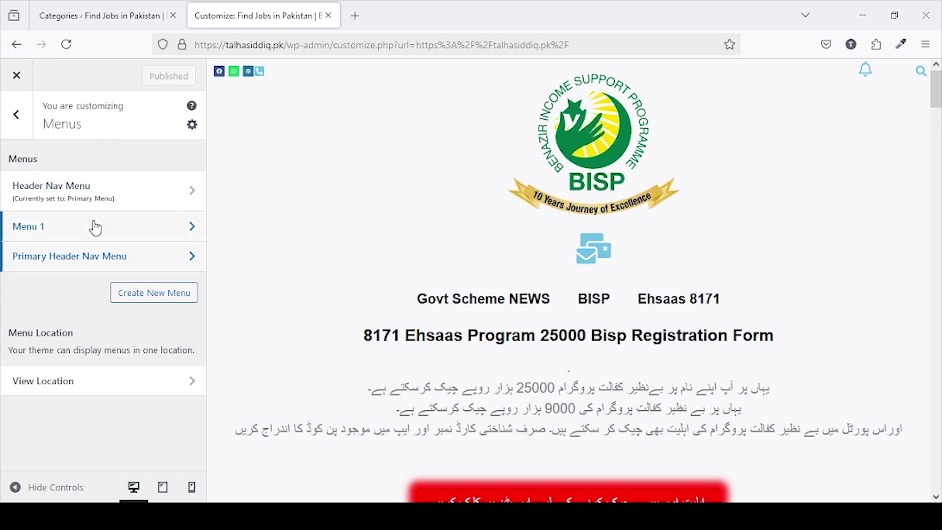
pyautogui.click(138, 202)
pyautogui.scroll(-1, 106, 306)
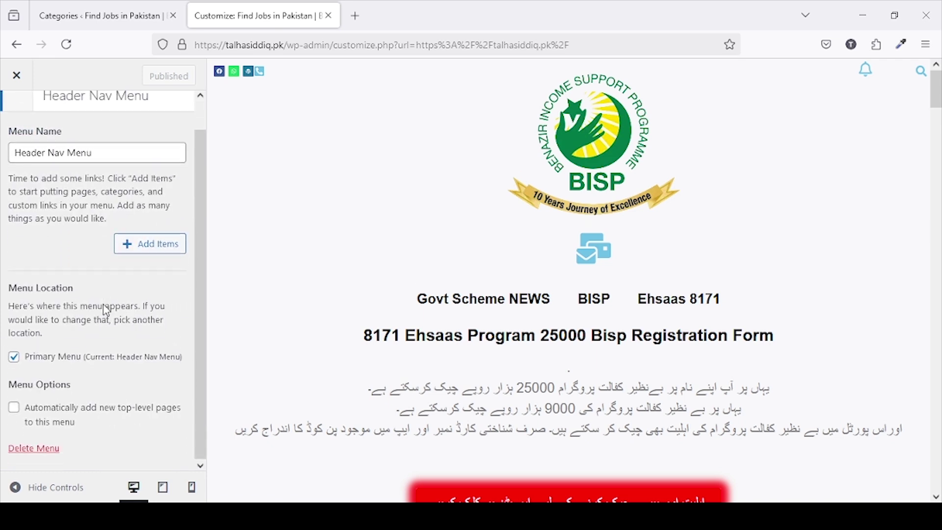
pyautogui.click(152, 244)
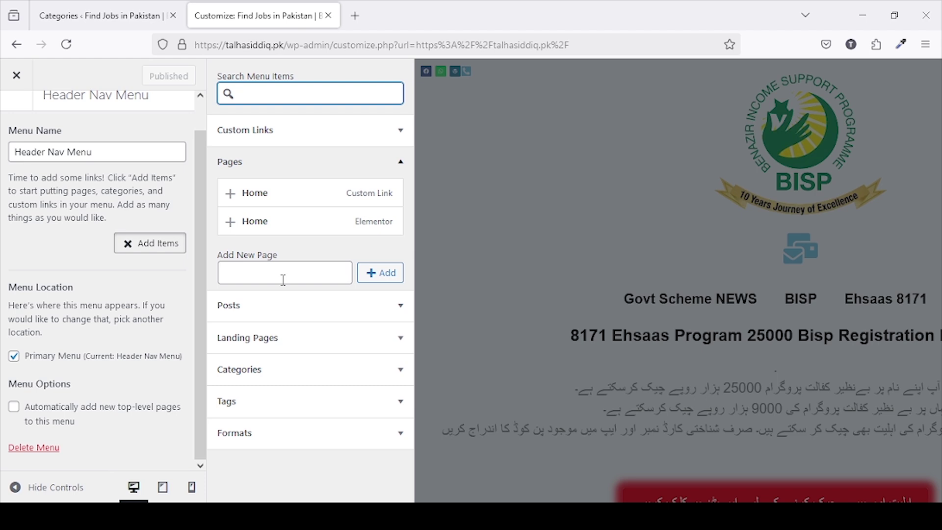
pyautogui.click(270, 377)
pyautogui.scroll(-5, 280, 304)
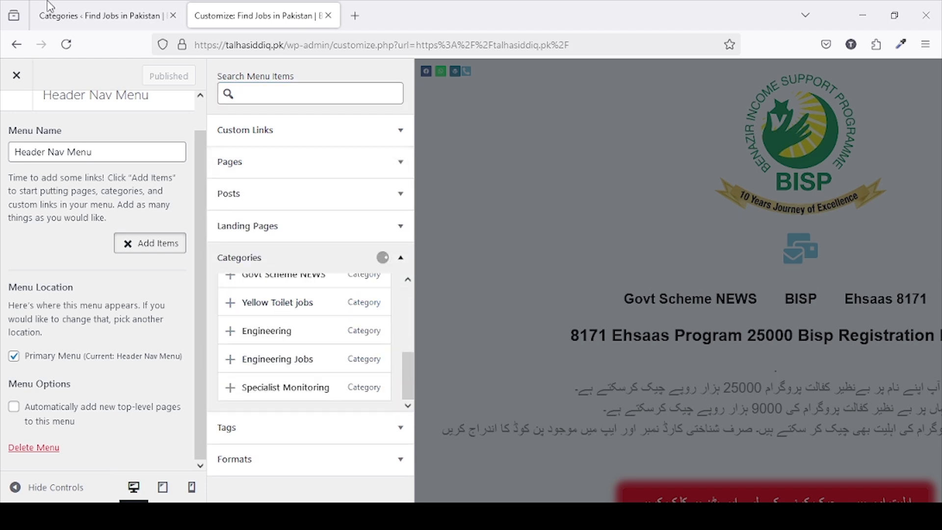
pyautogui.click(73, 48)
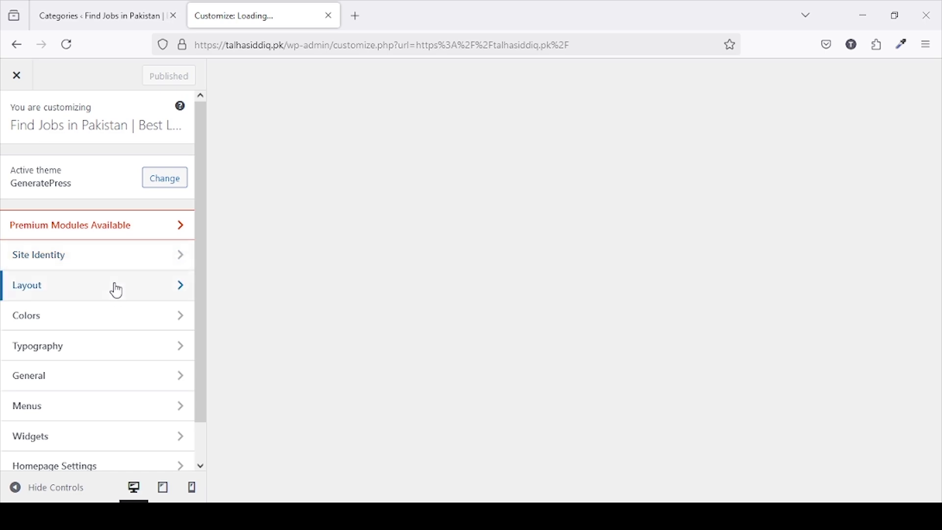
# Add the categories A, B and C as items to Header Nav Menu in the Customizer and publish the change
pyautogui.click(114, 406)
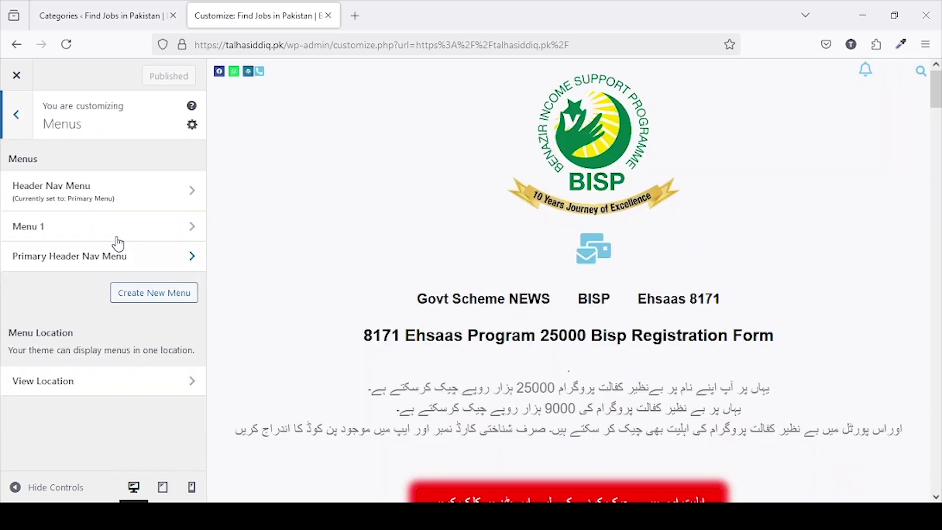
pyautogui.click(116, 196)
pyautogui.scroll(-1, 141, 354)
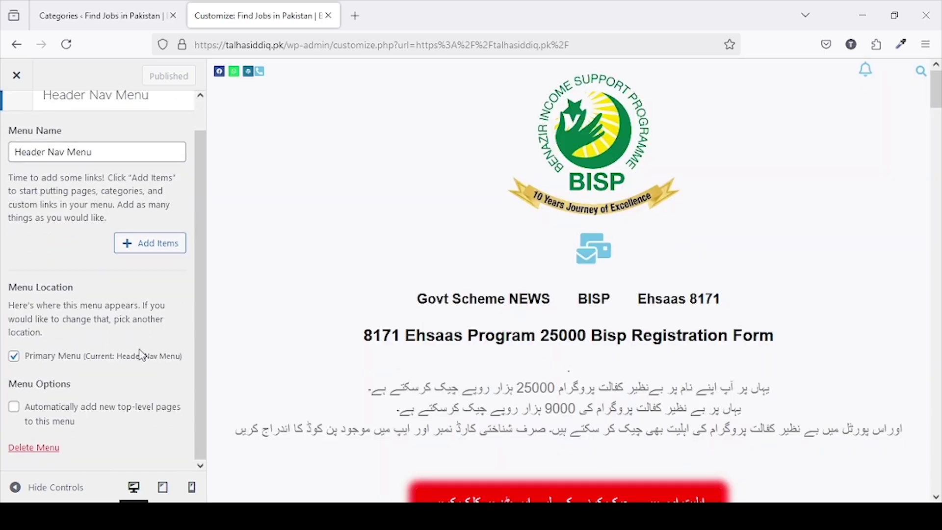
pyautogui.click(143, 243)
pyautogui.click(277, 378)
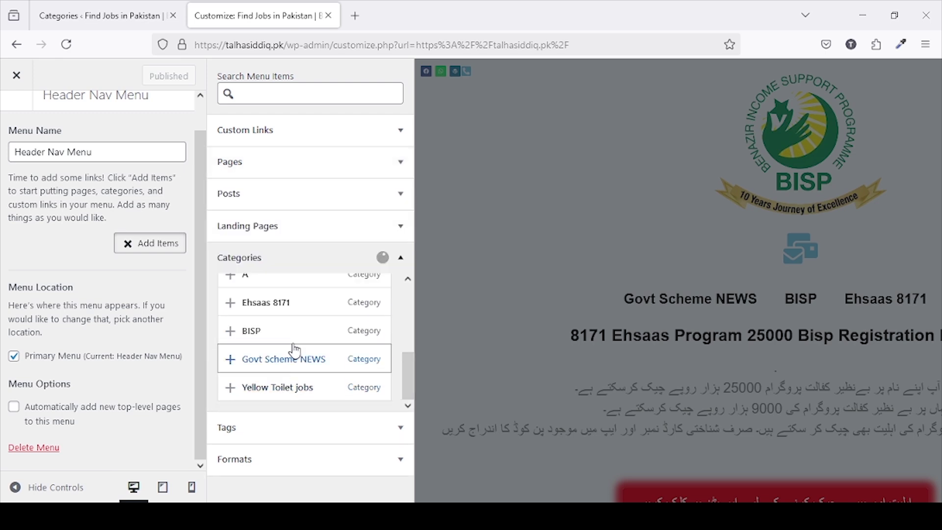
pyautogui.scroll(-3, 294, 319)
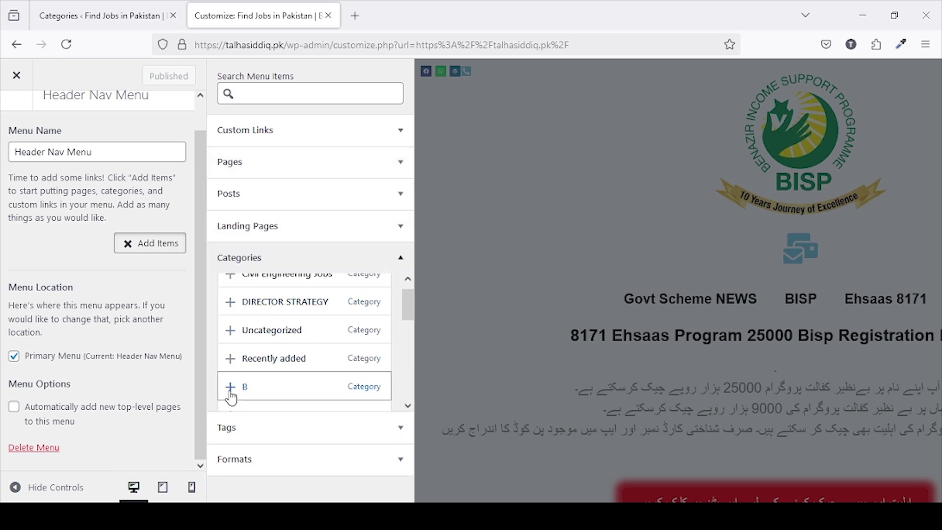
pyautogui.scroll(-3, 252, 356)
pyautogui.click(228, 293)
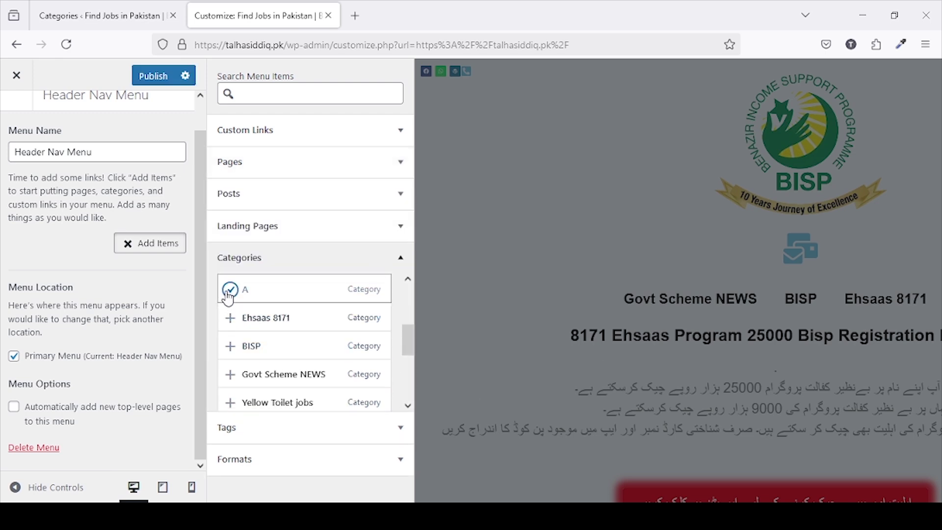
pyautogui.scroll(2, 238, 314)
pyautogui.click(230, 330)
pyautogui.scroll(-3, 245, 351)
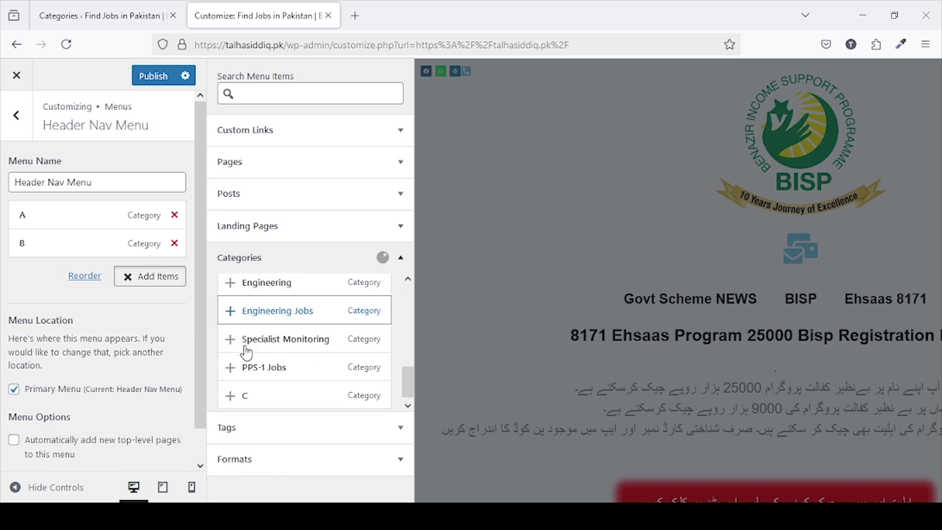
pyautogui.click(229, 387)
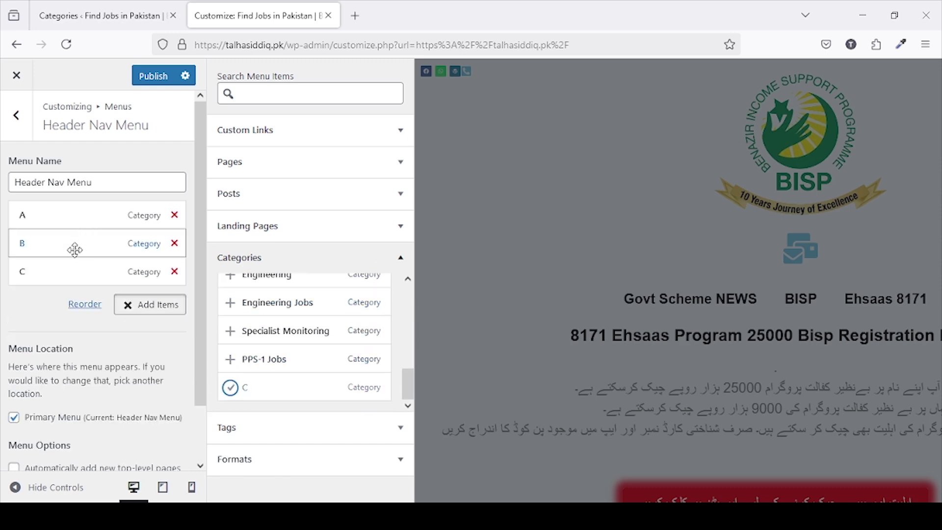
pyautogui.click(161, 81)
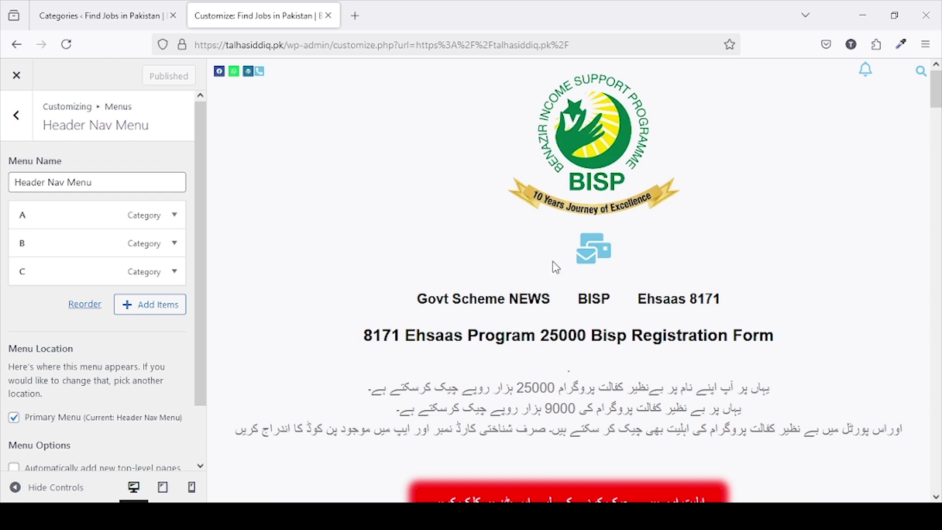
# Reload the Customizer and examine the header navigation in the site preview
pyautogui.click(66, 44)
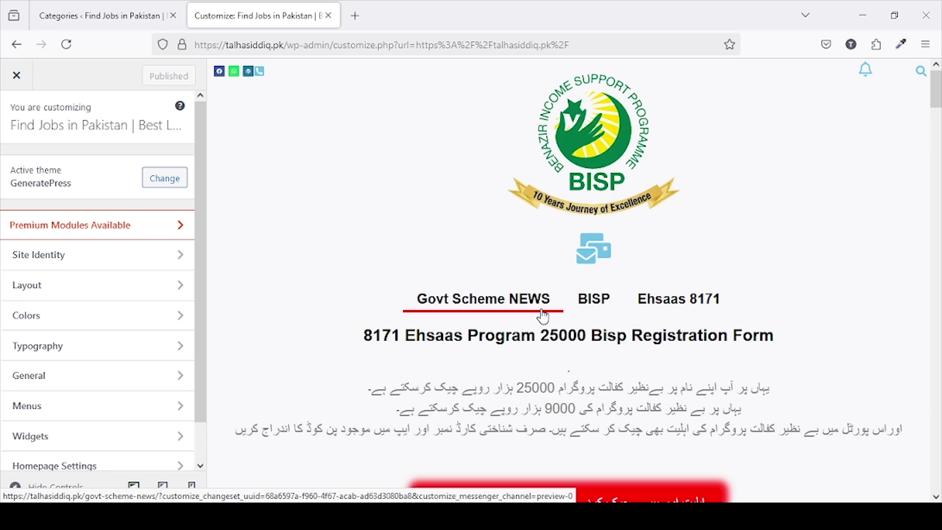
pyautogui.scroll(-4, 665, 260)
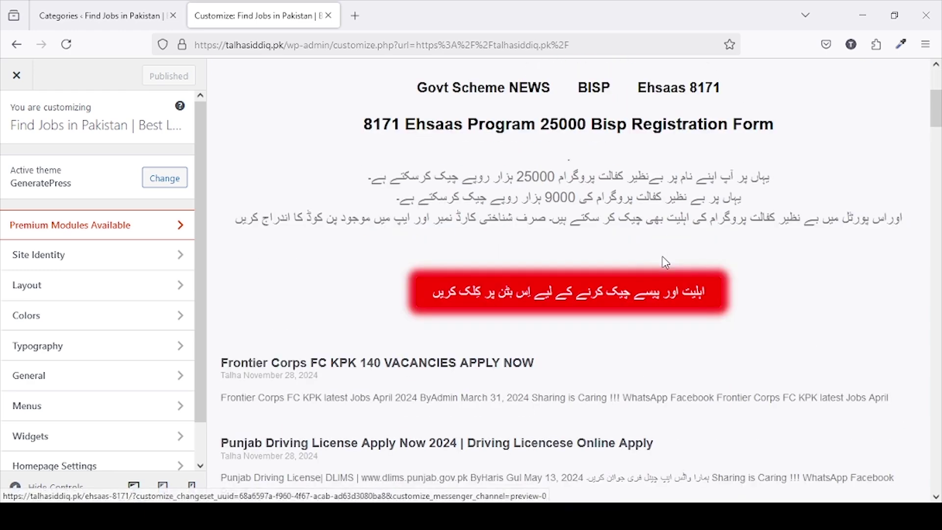
pyautogui.scroll(-4, 665, 260)
pyautogui.scroll(7, 343, 162)
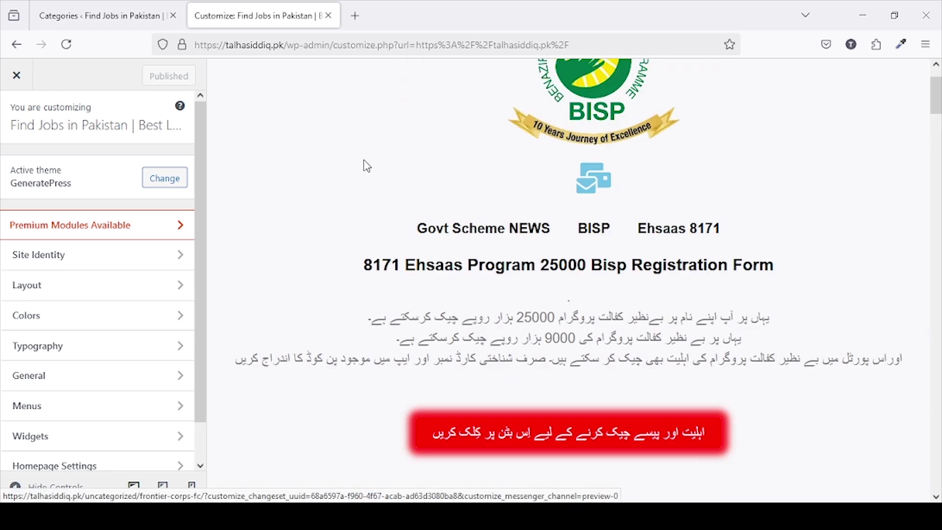
pyautogui.click(96, 7)
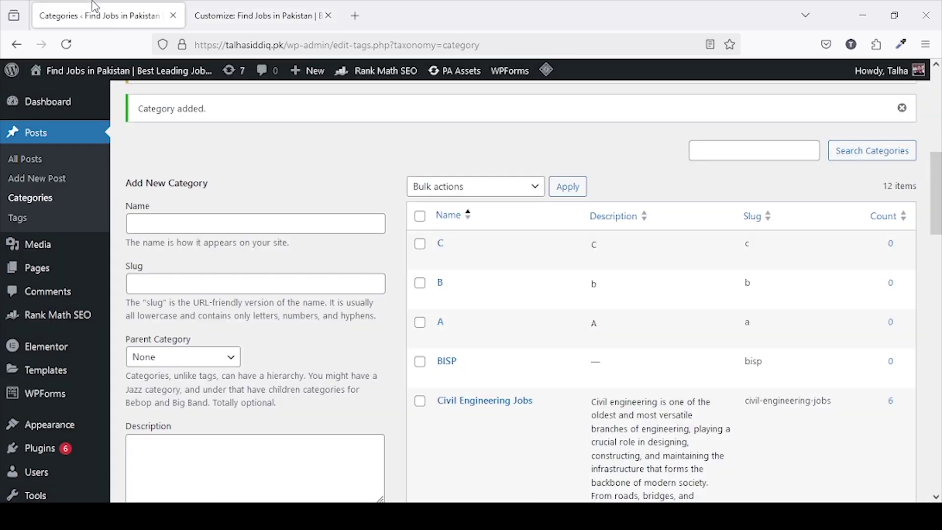
pyautogui.click(233, 7)
pyautogui.click(123, 7)
pyautogui.click(265, 8)
# Open the Elementor page in the site administration and close the Customizer to return to the live site
pyautogui.click(108, 16)
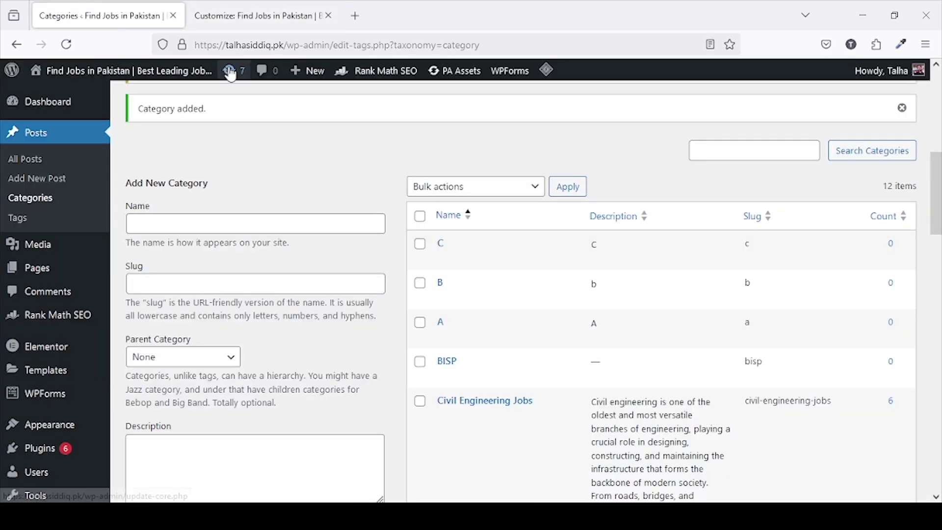
pyautogui.moveTo(385, 71)
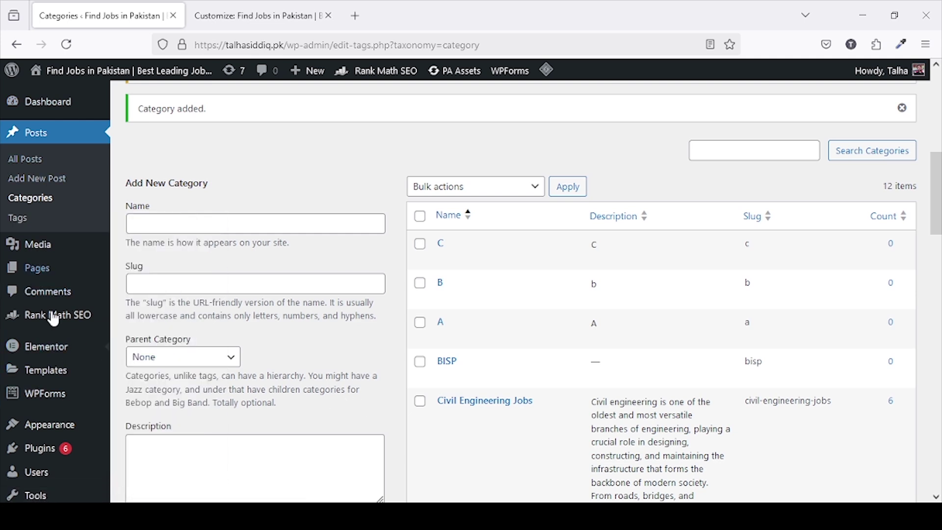
pyautogui.click(151, 326)
pyautogui.click(196, 19)
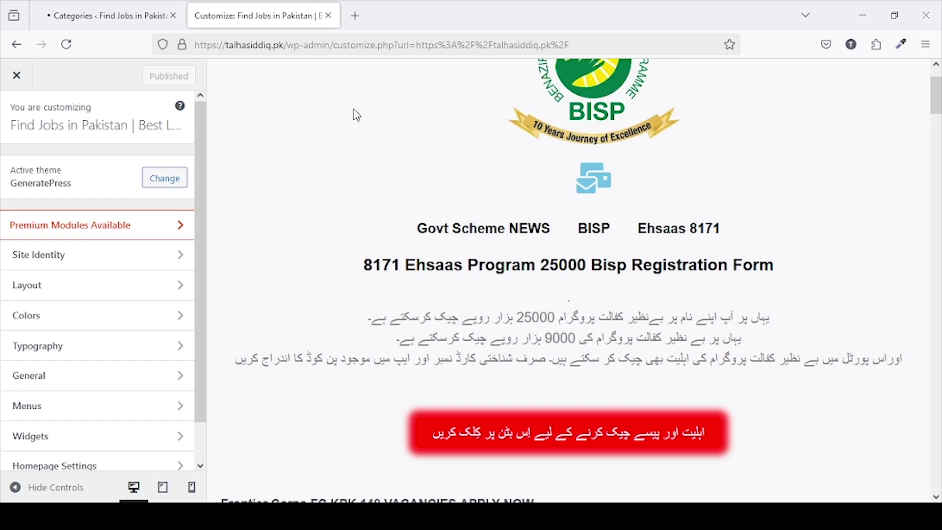
pyautogui.click(13, 83)
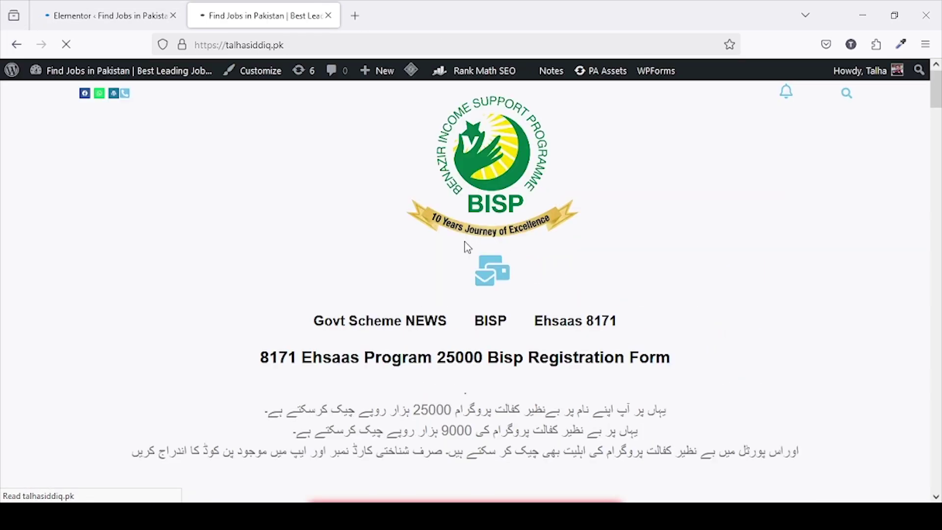
# Open Elementor Header #184 in the Elementor editor and set the WordPress Menu widget's menu to Header Nav Menu
pyautogui.moveTo(493, 69)
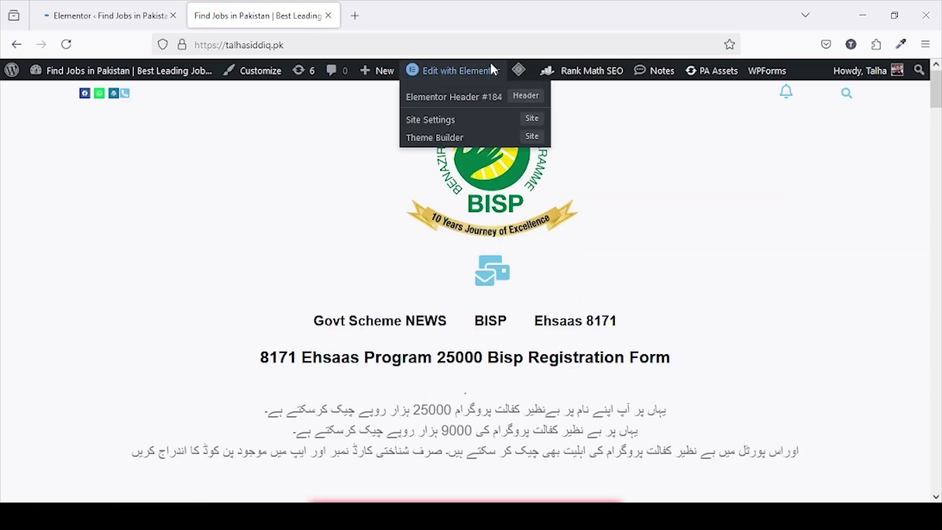
pyautogui.click(472, 99)
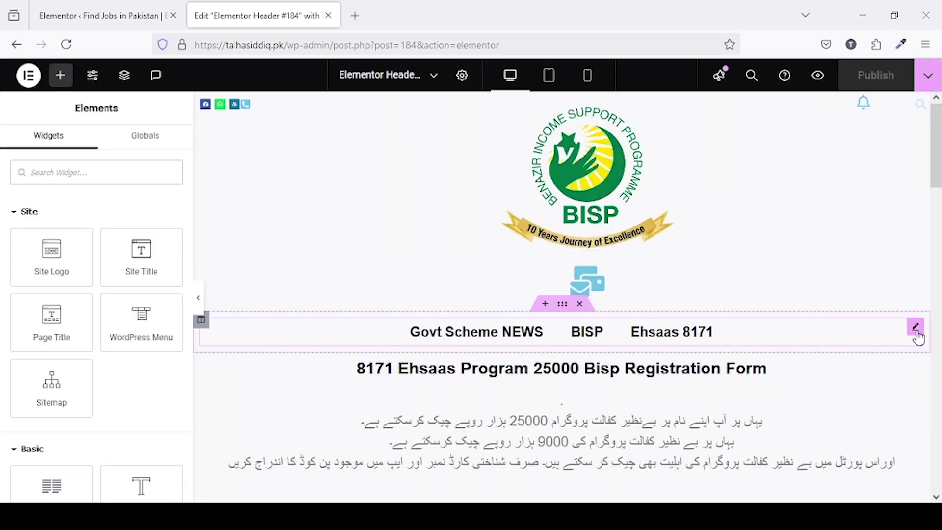
pyautogui.click(915, 328)
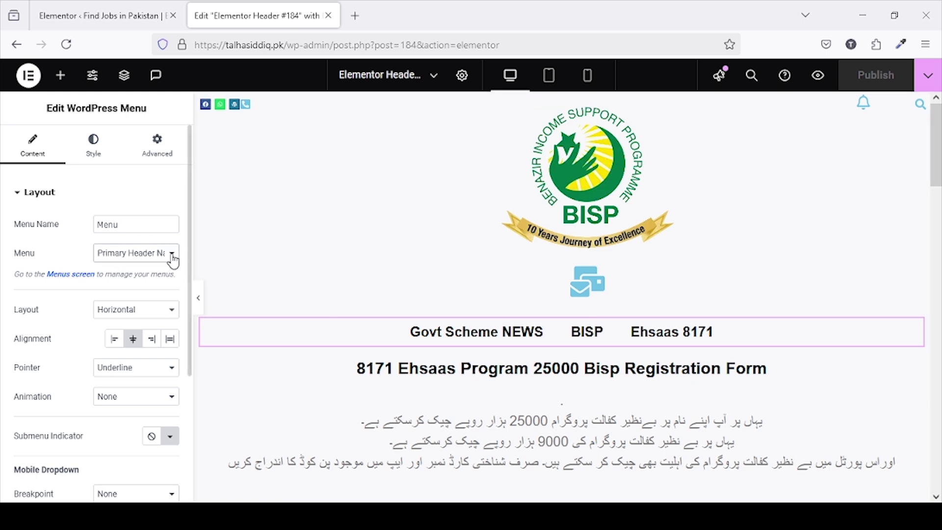
pyautogui.click(167, 278)
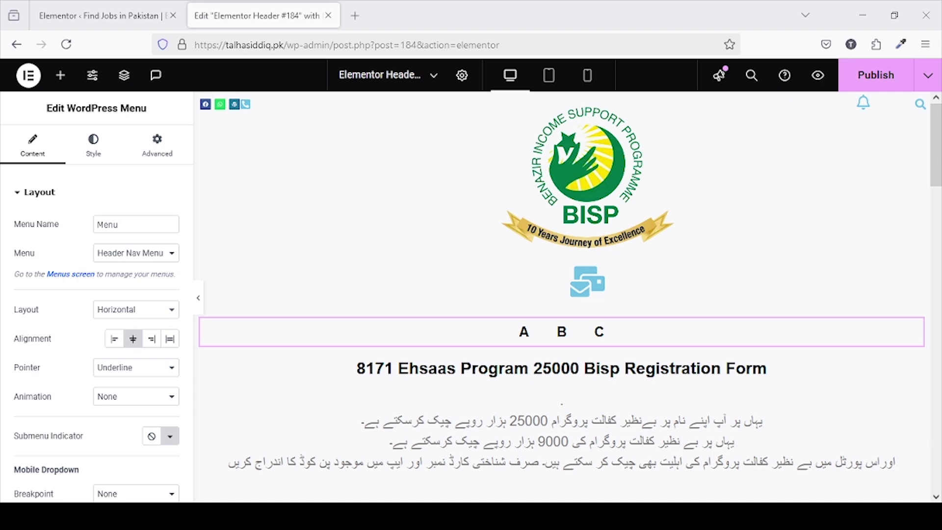
# Return to the site administration and add a post category with X as its name, slug and description
pyautogui.click(149, 7)
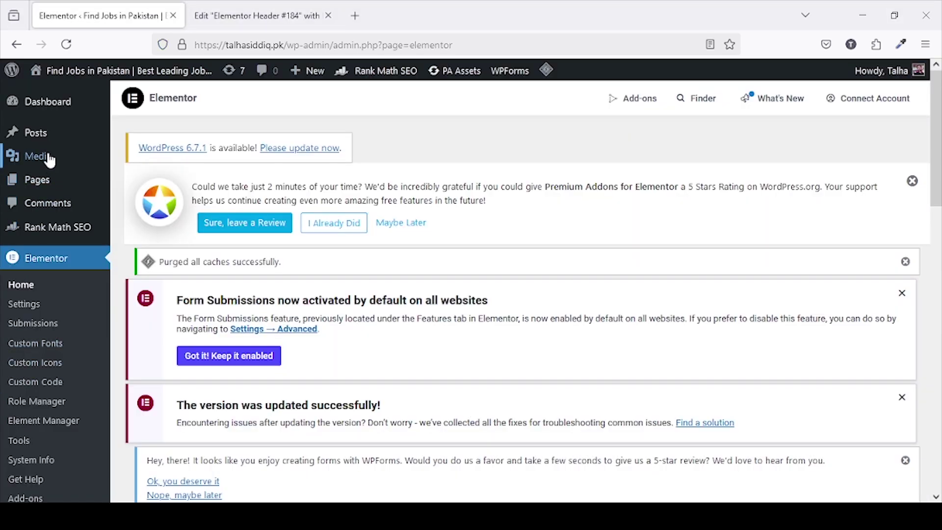
pyautogui.click(130, 172)
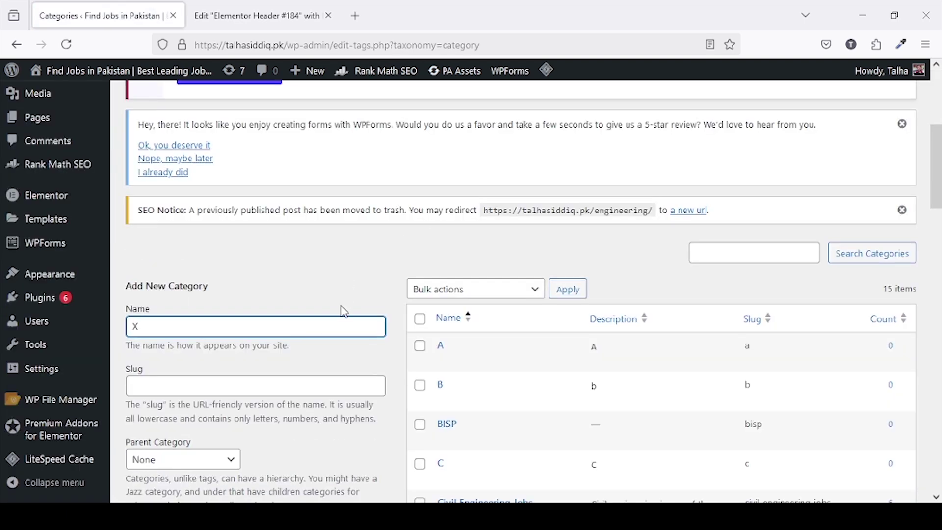
pyautogui.click(306, 382)
pyautogui.write('X')
pyautogui.scroll(-3, 324, 316)
pyautogui.click(209, 412)
pyautogui.write('X')
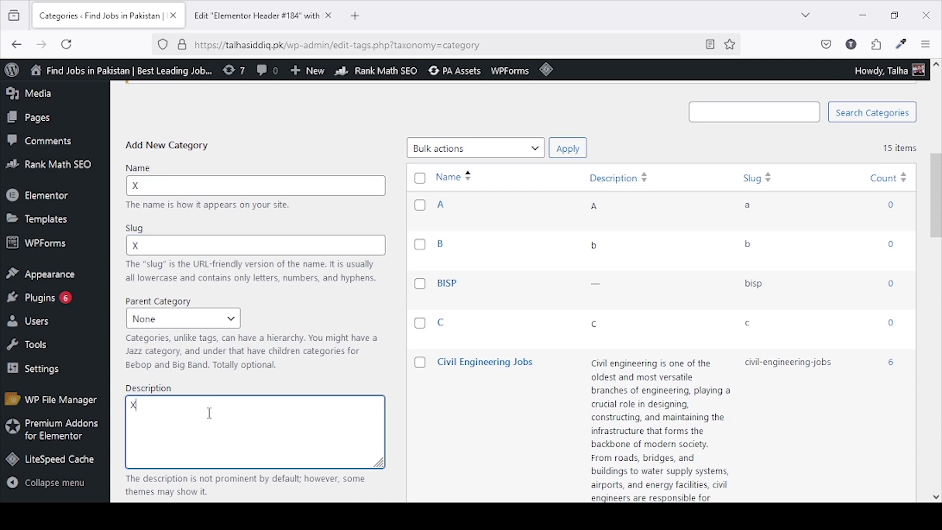
pyautogui.scroll(-5, 245, 284)
pyautogui.click(198, 243)
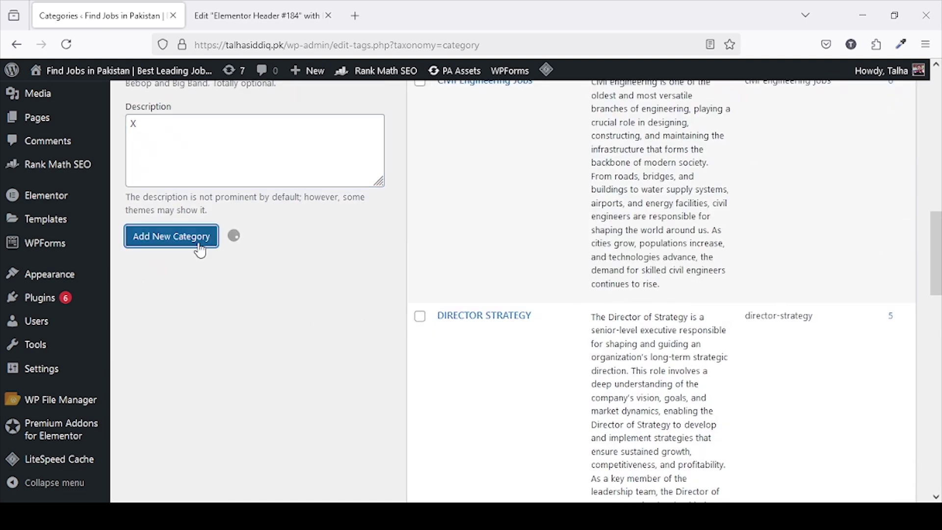
# Add a post category with Y as its name, slug and description and no parent
pyautogui.scroll(5, 245, 304)
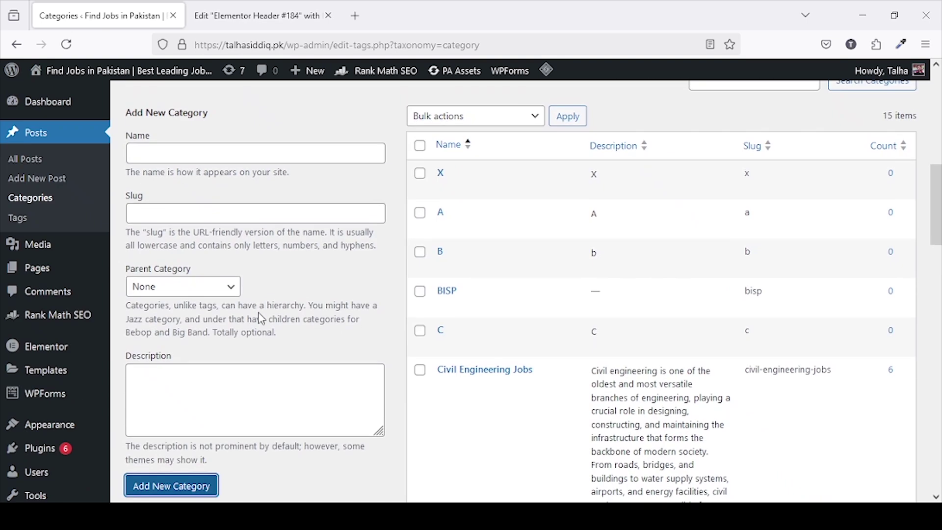
pyautogui.click(256, 145)
pyautogui.write('Y')
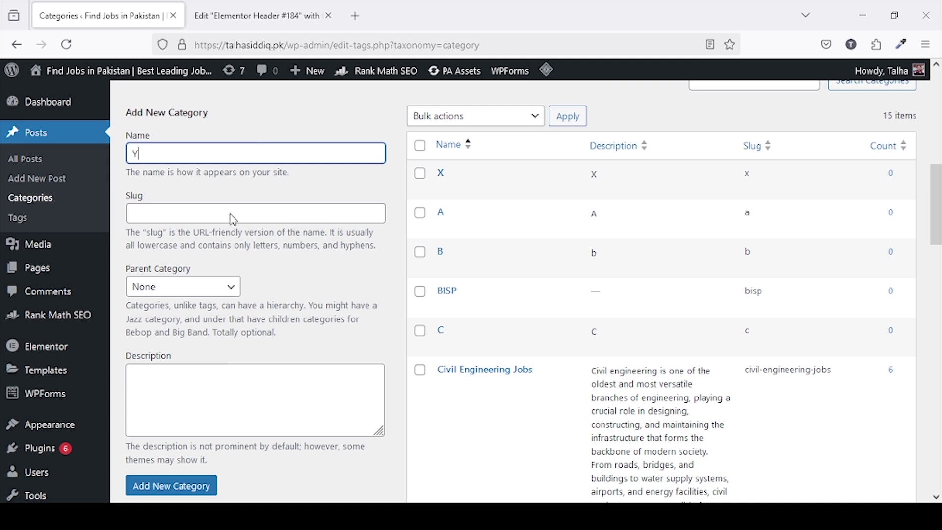
pyautogui.click(233, 216)
pyautogui.write('G')
pyautogui.press('BackSpace')
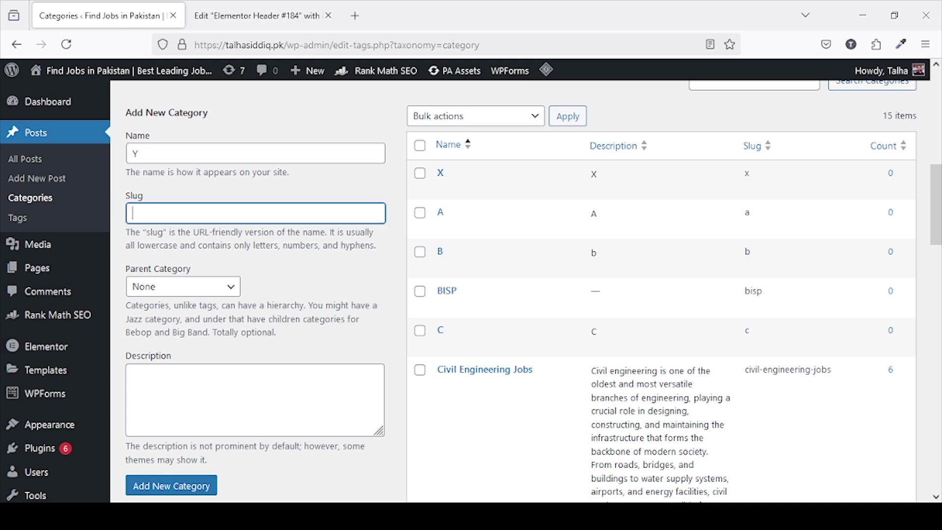
pyautogui.click(241, 401)
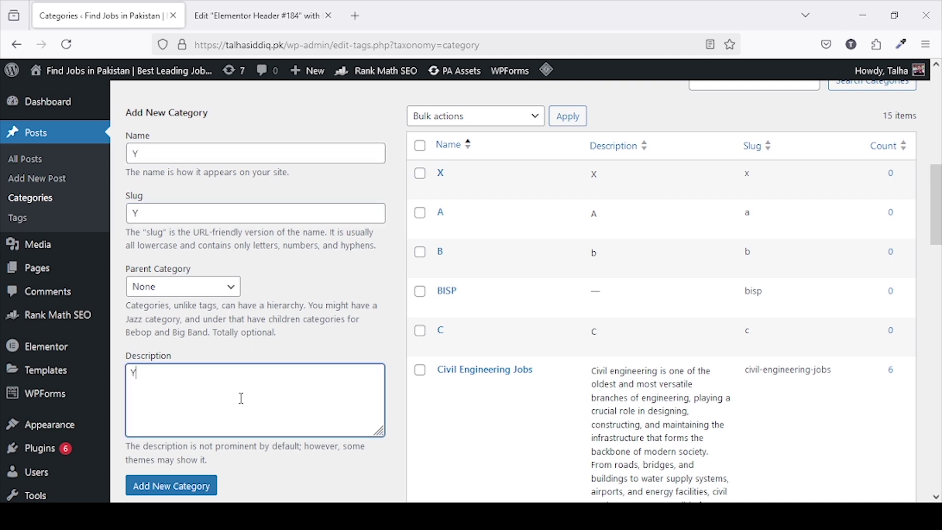
pyautogui.scroll(-3, 241, 398)
pyautogui.click(210, 418)
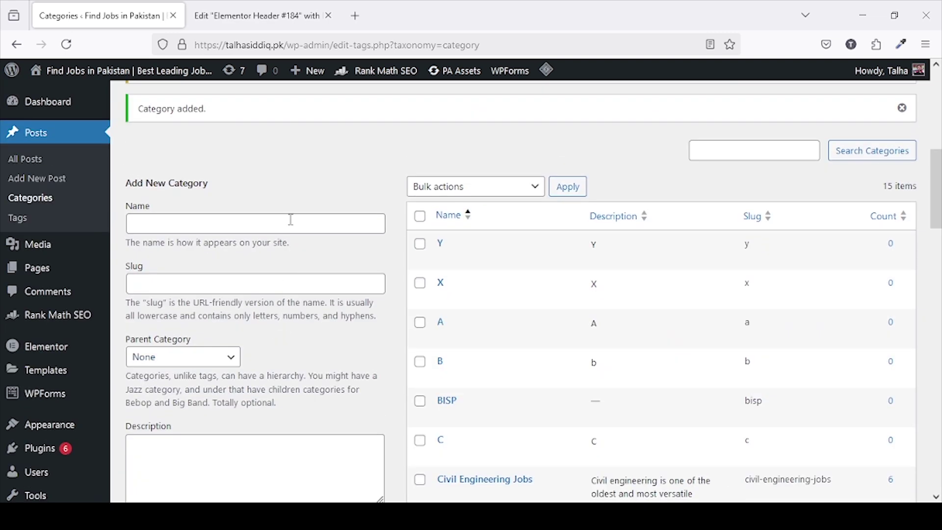
# Add a post category with Z as its name, slug and description and no parent
pyautogui.click(290, 219)
pyautogui.write('Z')
pyautogui.click(265, 289)
pyautogui.scroll(-5, 268, 291)
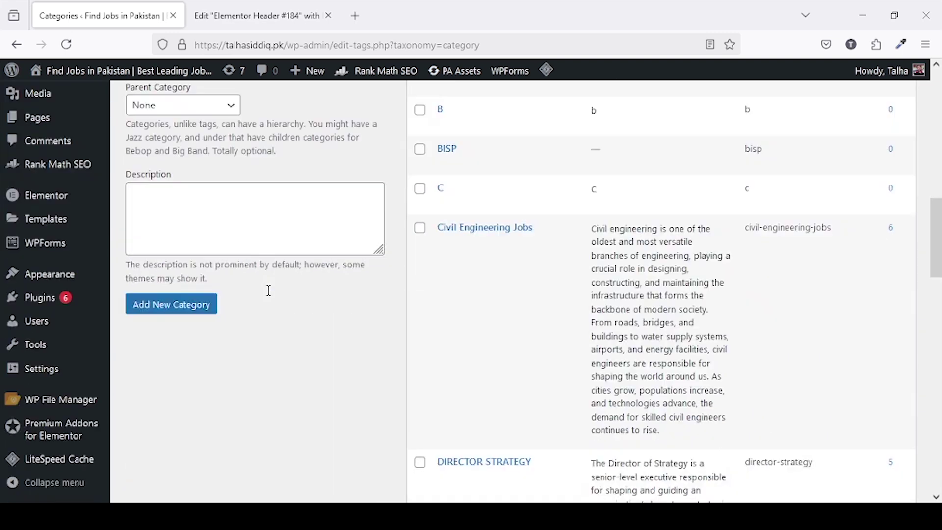
pyautogui.scroll(-1, 269, 290)
pyautogui.click(278, 198)
pyautogui.write('Z')
pyautogui.click(198, 287)
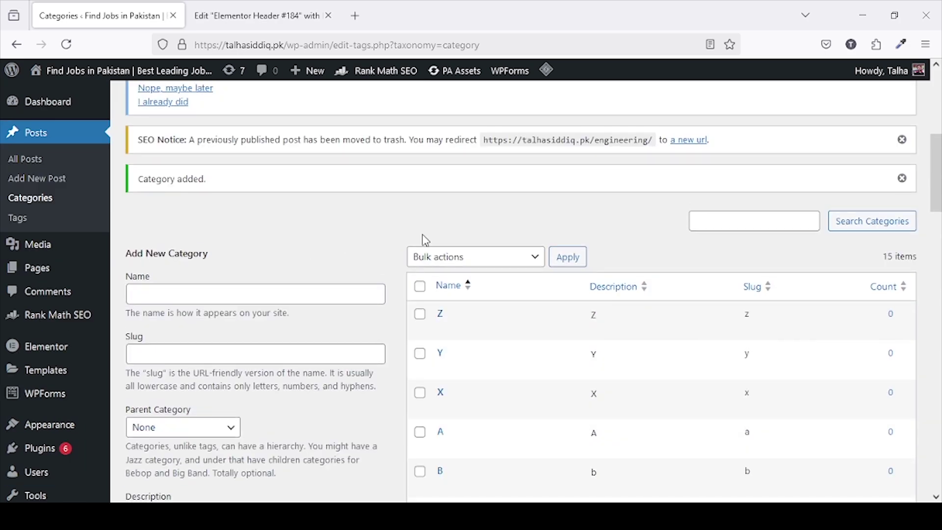
# Look over the list of post categories and open the Menus page in the site administration
pyautogui.scroll(-5, 422, 240)
pyautogui.scroll(-13, 421, 238)
pyautogui.scroll(14, 355, 238)
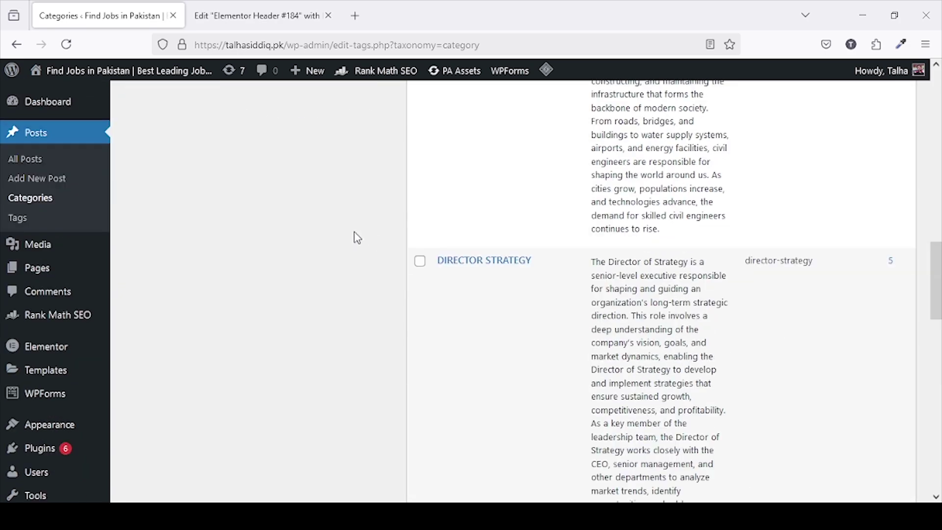
pyautogui.scroll(5, 356, 231)
pyautogui.scroll(-4, 431, 279)
pyautogui.scroll(7, 450, 414)
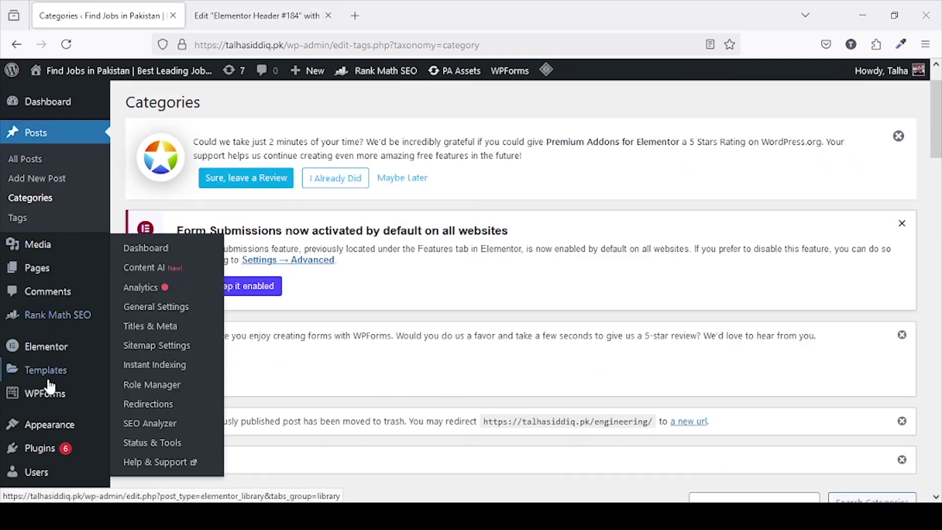
pyautogui.moveTo(58, 431)
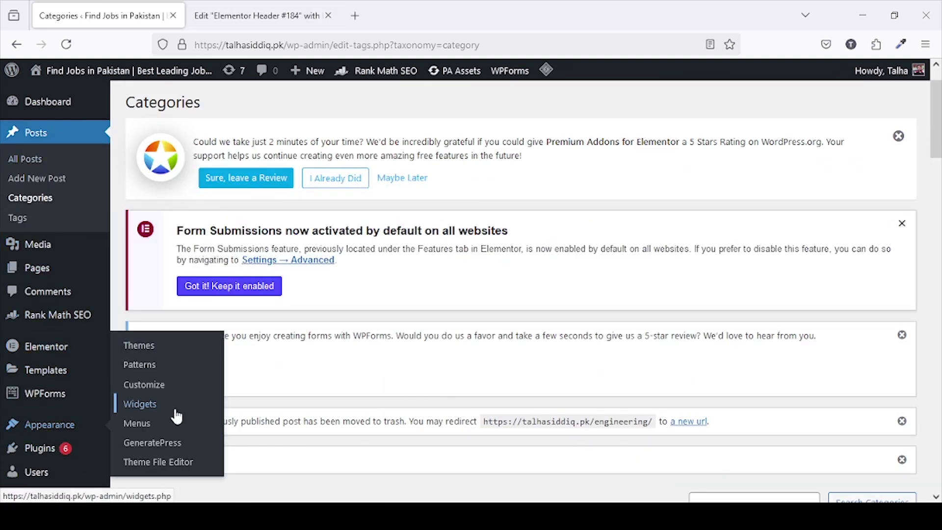
pyautogui.click(146, 423)
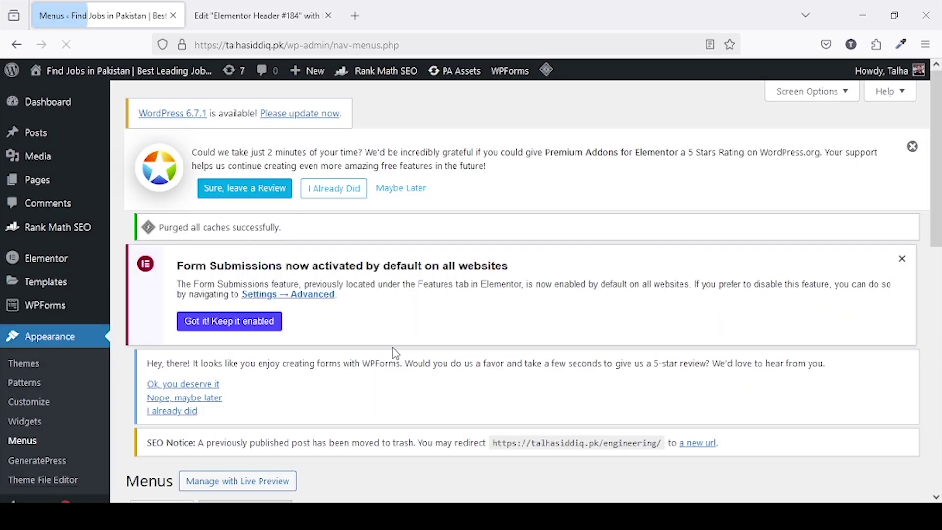
# Add the categories X, Y and Z as items to Header Nav Menu
pyautogui.scroll(-10, 402, 343)
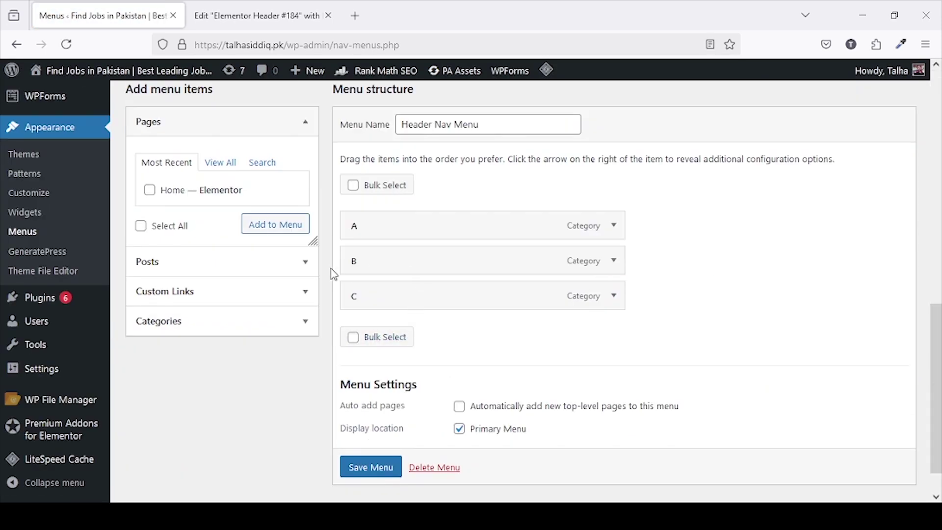
pyautogui.click(254, 321)
pyautogui.click(224, 258)
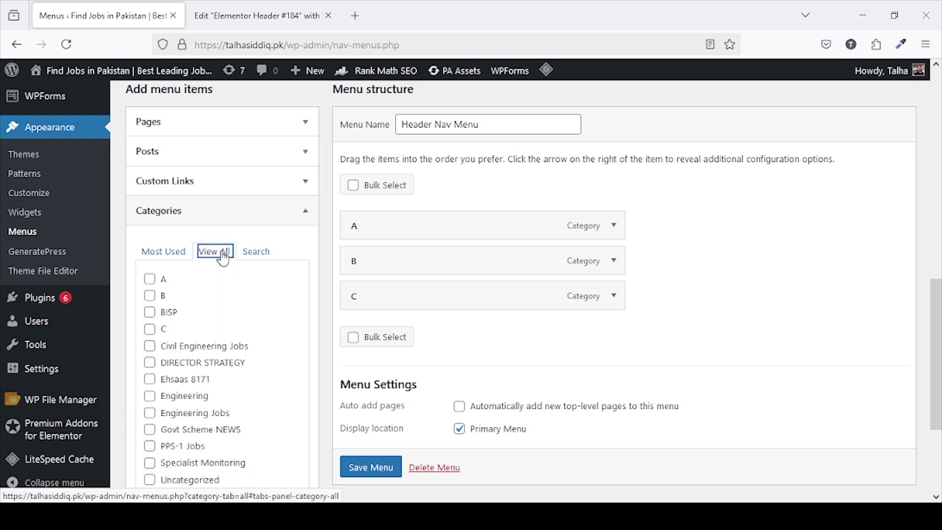
pyautogui.scroll(-3, 189, 319)
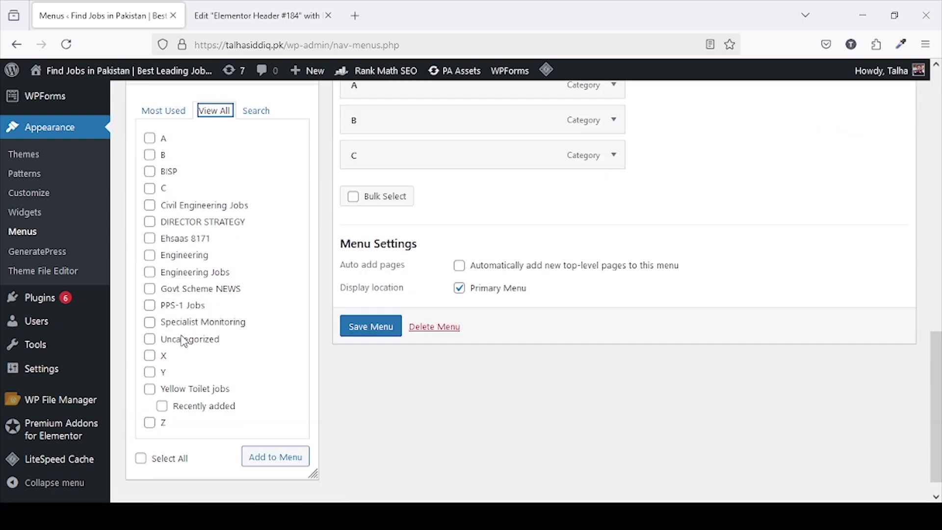
pyautogui.click(149, 356)
pyautogui.click(150, 372)
pyautogui.click(150, 422)
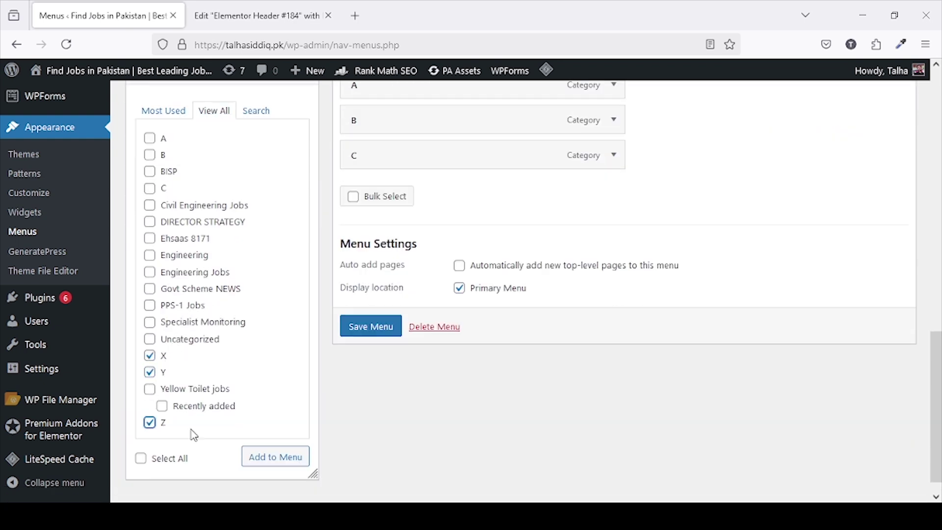
pyautogui.click(265, 453)
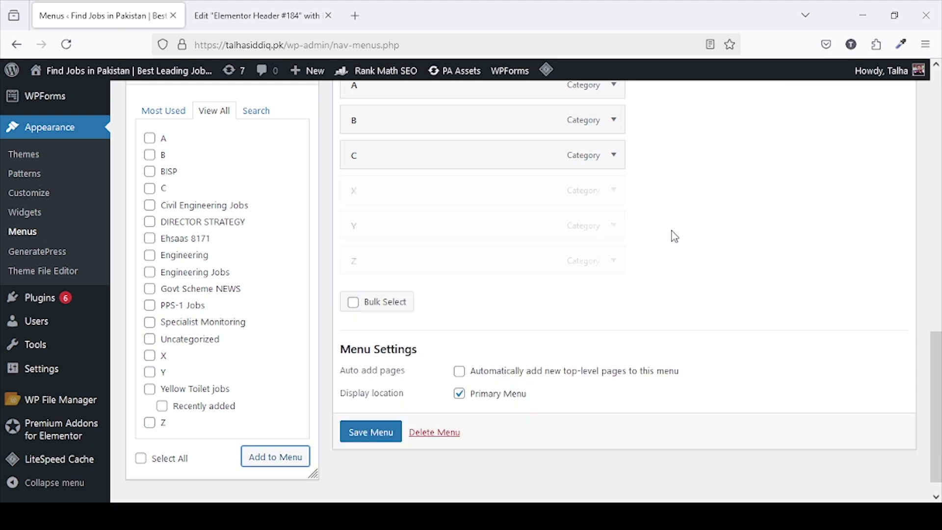
# Nest X under A, C under B and Z under Y as sub items of Header Nav Menu, and save the menu
pyautogui.scroll(2, 675, 237)
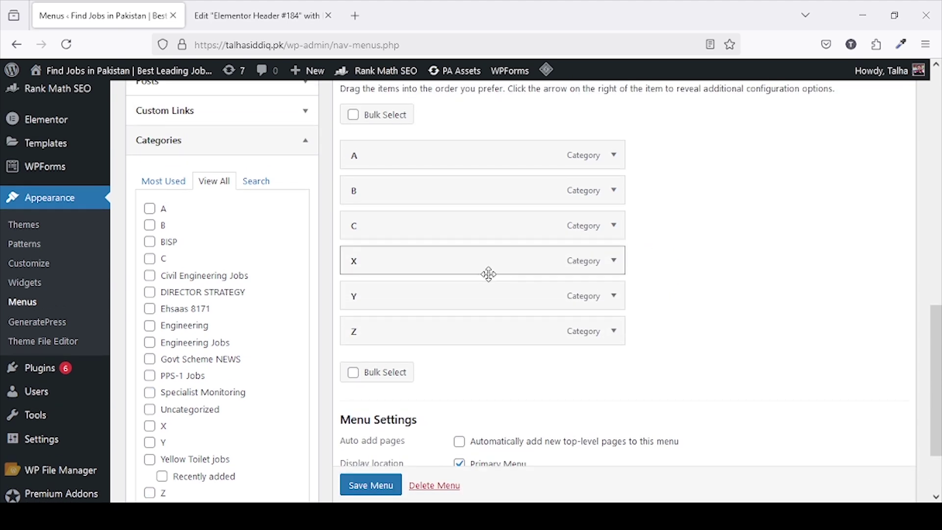
pyautogui.moveTo(476, 271); pyautogui.dragTo(439, 200)
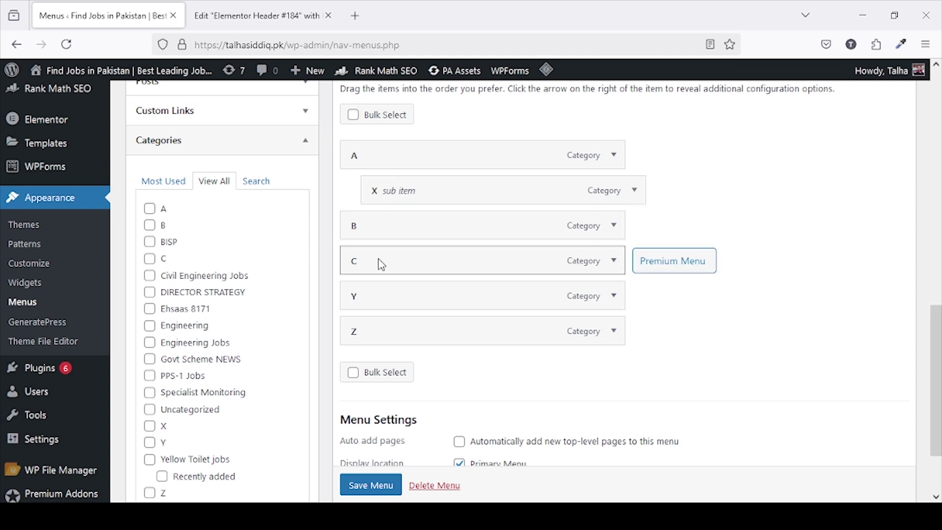
pyautogui.moveTo(382, 265); pyautogui.dragTo(402, 263)
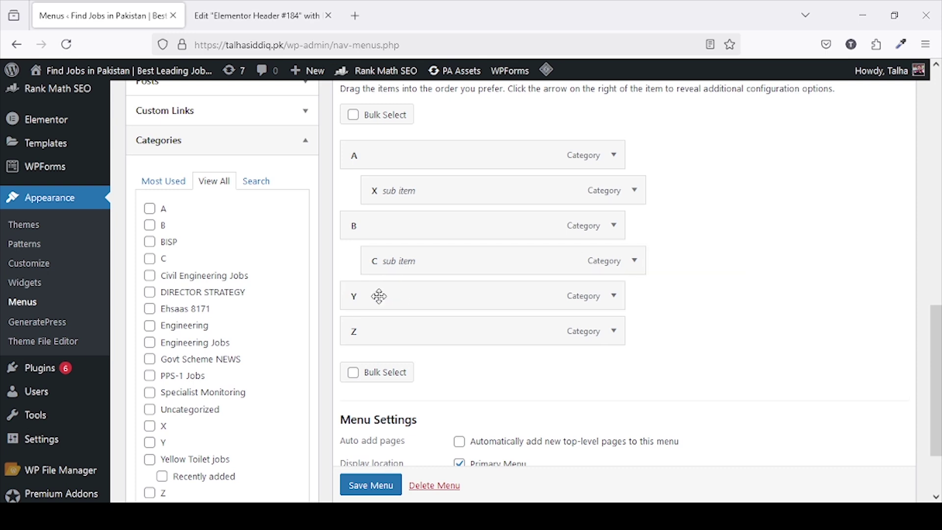
pyautogui.moveTo(378, 336); pyautogui.dragTo(407, 335)
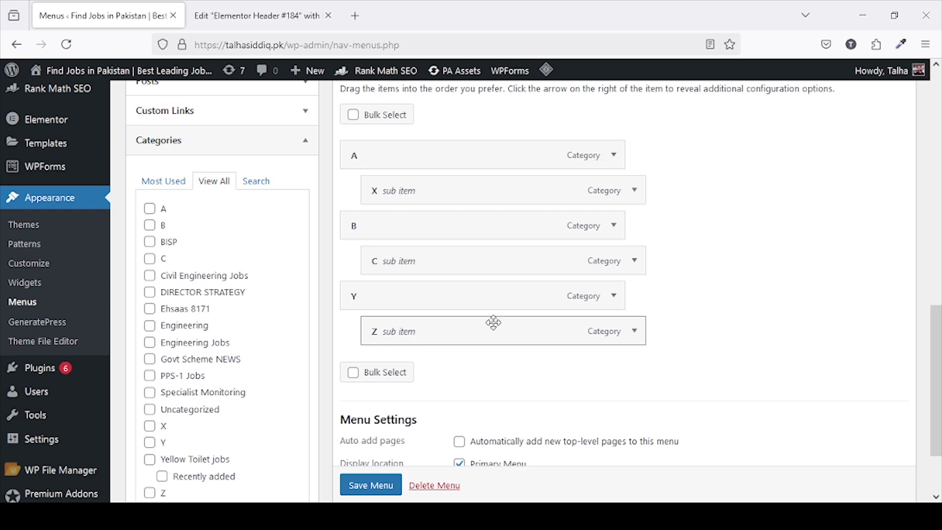
pyautogui.scroll(3, 493, 323)
pyautogui.click(343, 488)
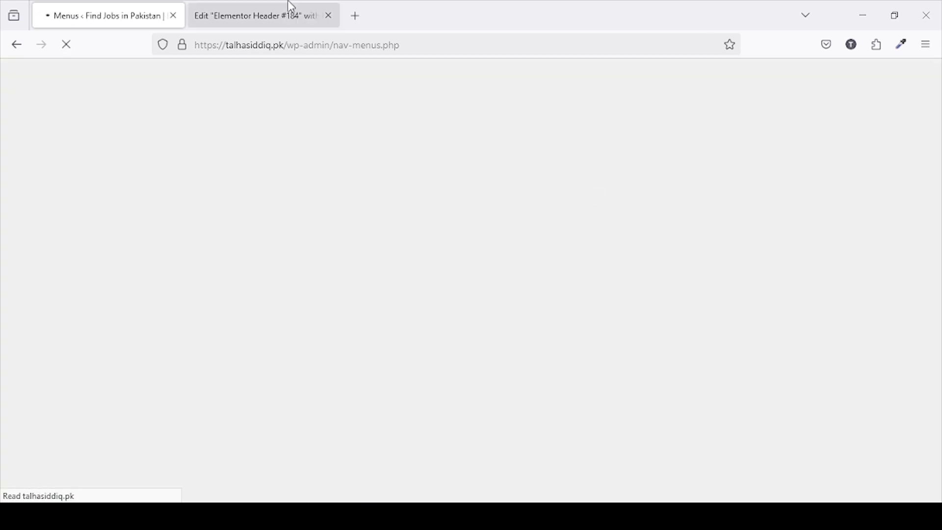
# Switch to the Elementor editor of Elementor Header #184 and reload it to load the saved menu
pyautogui.click(290, 7)
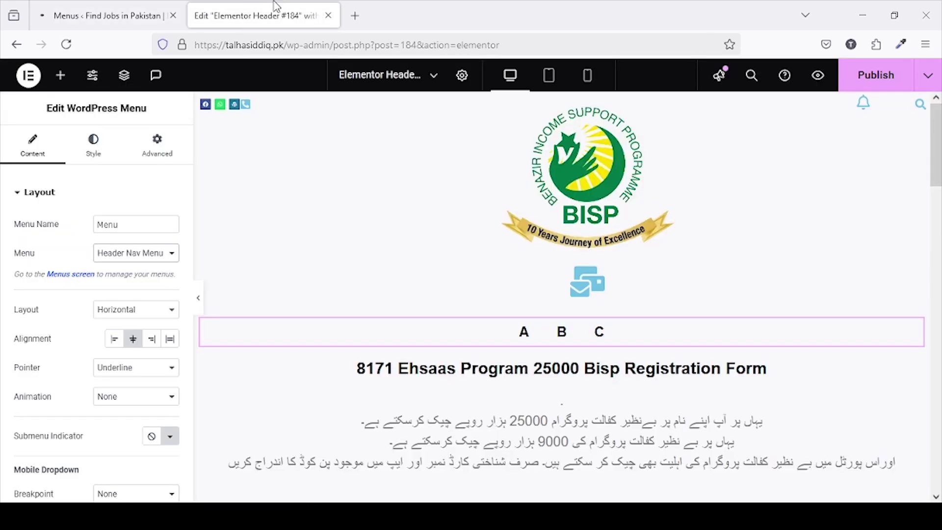
pyautogui.click(68, 48)
pyautogui.click(501, 316)
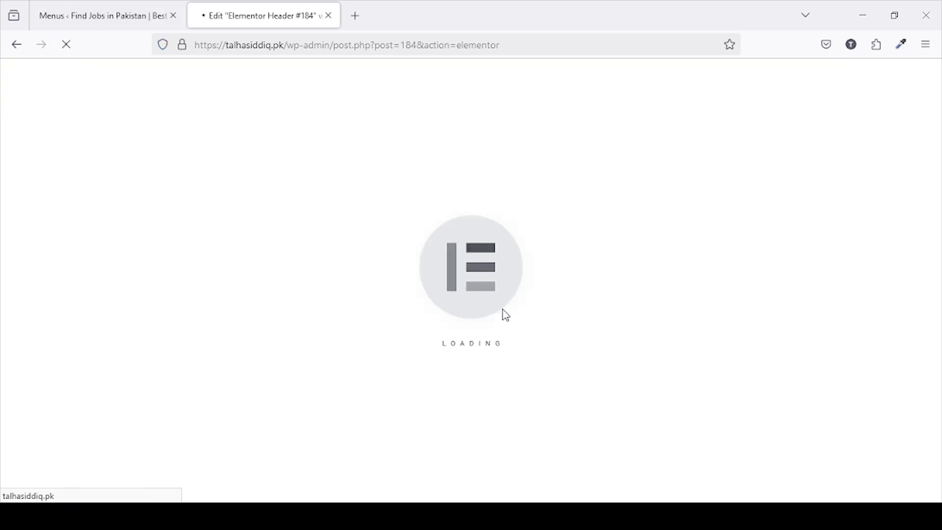
# Return to the Menus page and enable CSS Classes among the advanced menu properties in its screen options
pyautogui.click(98, 10)
pyautogui.scroll(-5, 552, 161)
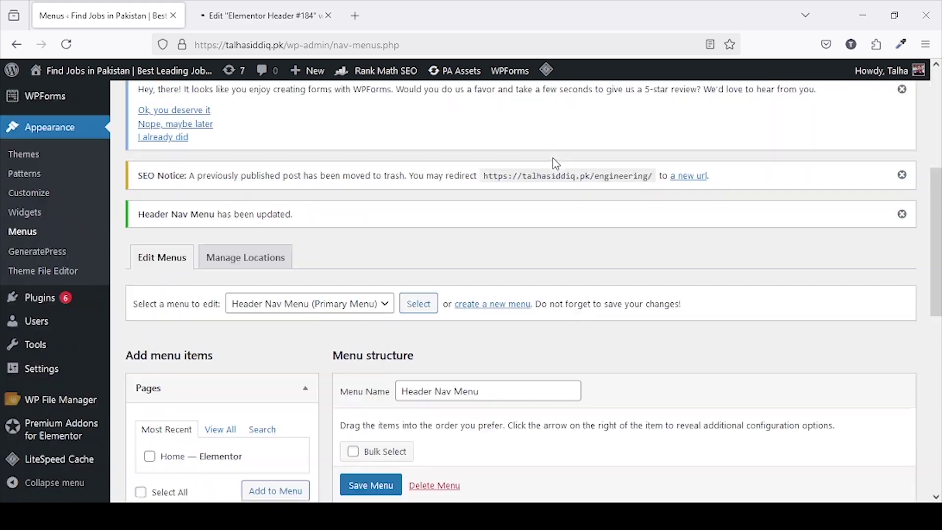
pyautogui.scroll(-7, 556, 163)
pyautogui.scroll(9, 556, 163)
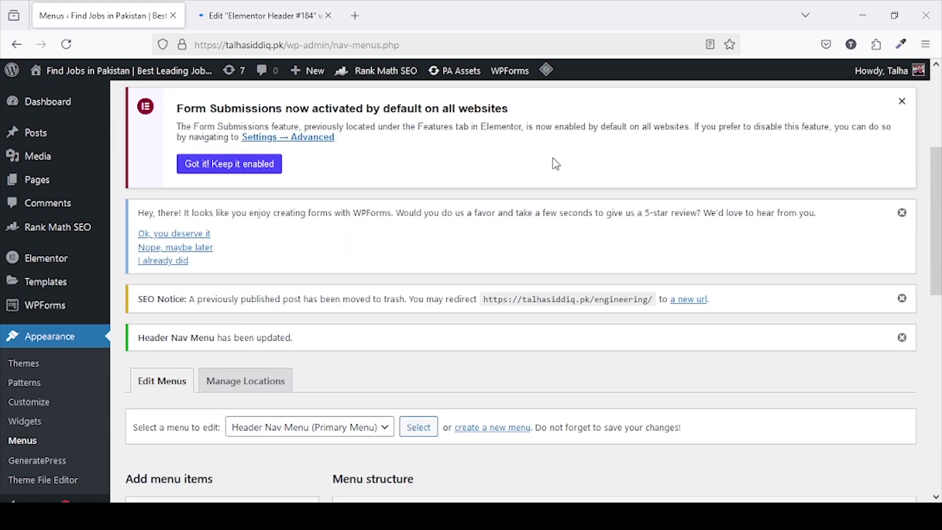
pyautogui.scroll(5, 556, 164)
pyautogui.click(834, 98)
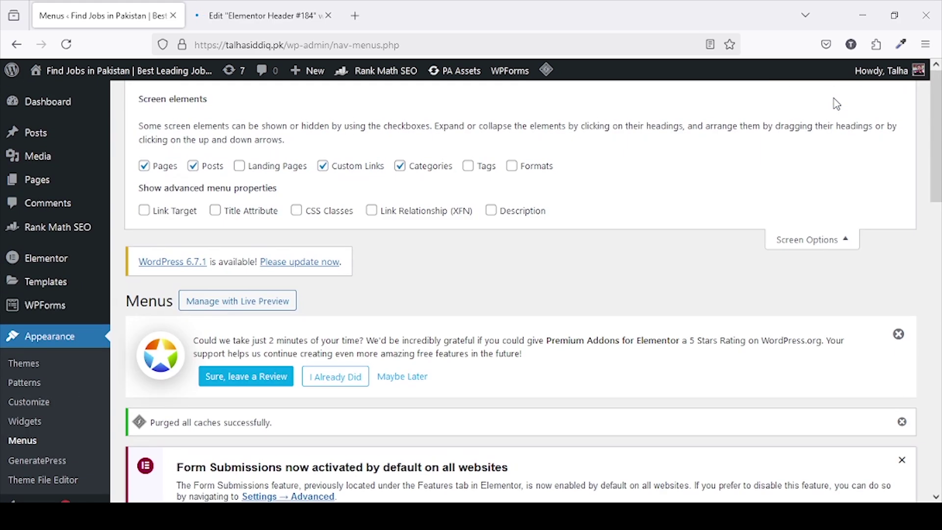
pyautogui.click(336, 213)
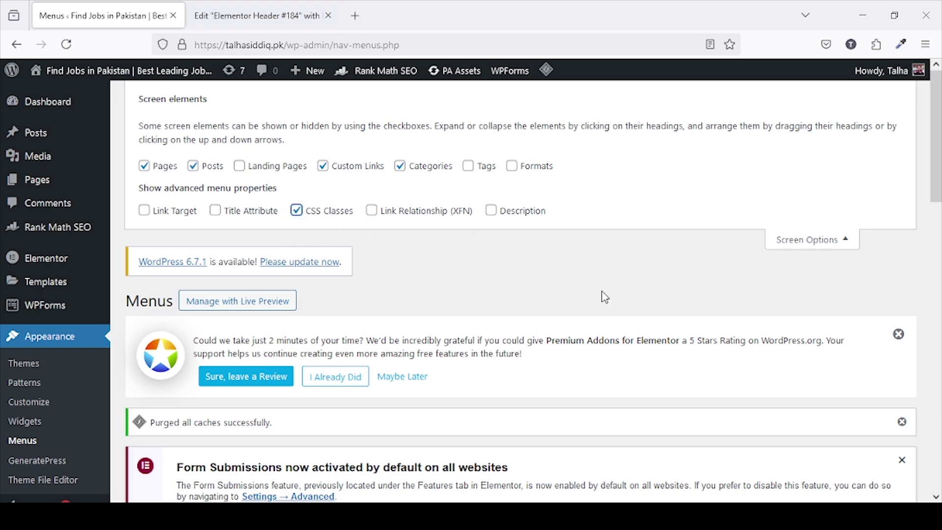
# Save Header Nav Menu and expand the settings of sub item X to access its CSS Classes field
pyautogui.scroll(-15, 599, 297)
pyautogui.click(374, 434)
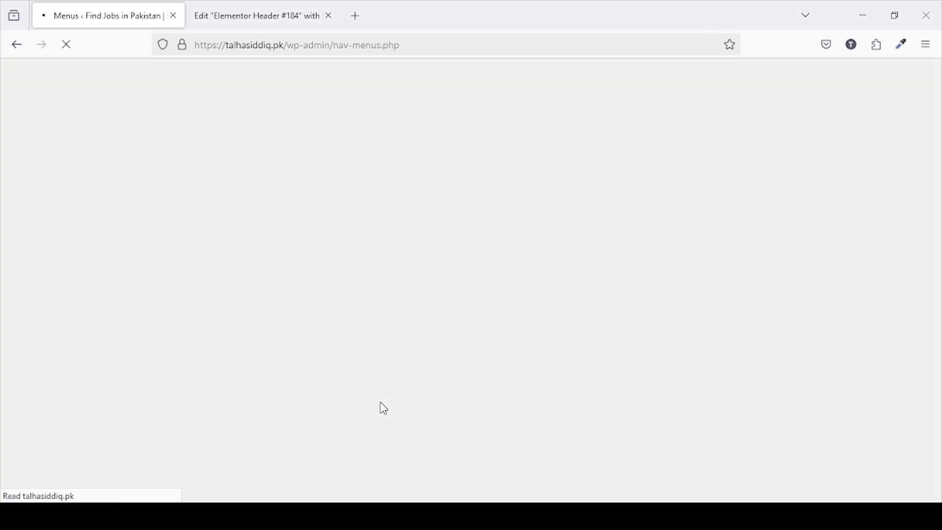
pyautogui.scroll(-15, 390, 409)
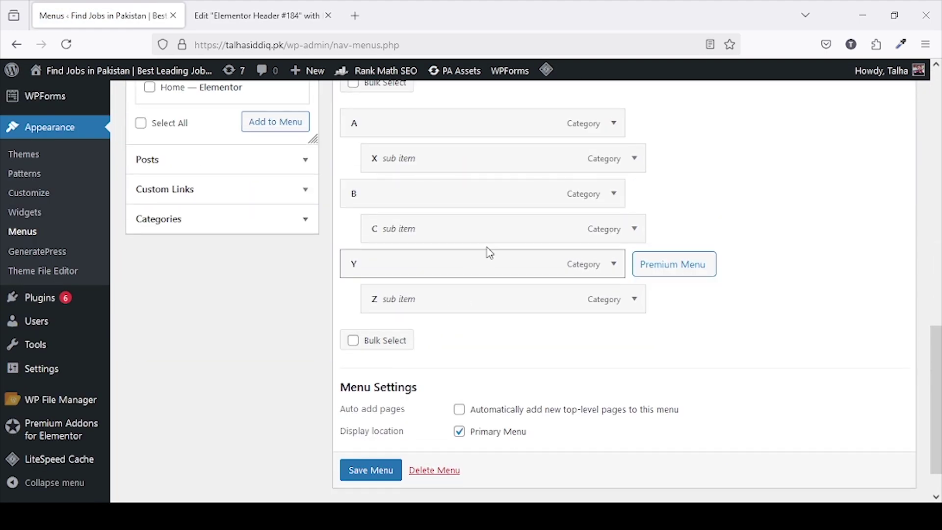
pyautogui.click(621, 166)
pyautogui.click(451, 244)
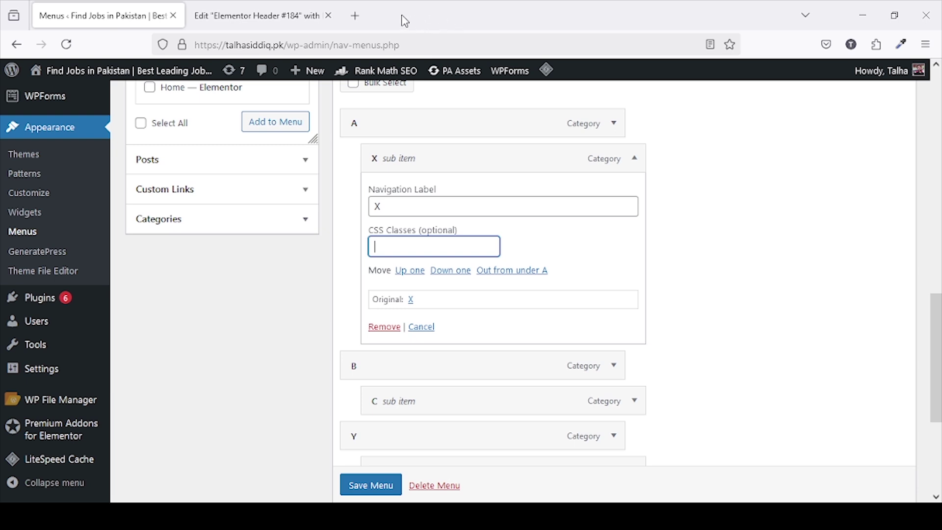
# Examine the navigation items in the Elementor editor of Elementor Header #184, and return to the Menus page to review the menu structure
pyautogui.click(324, 10)
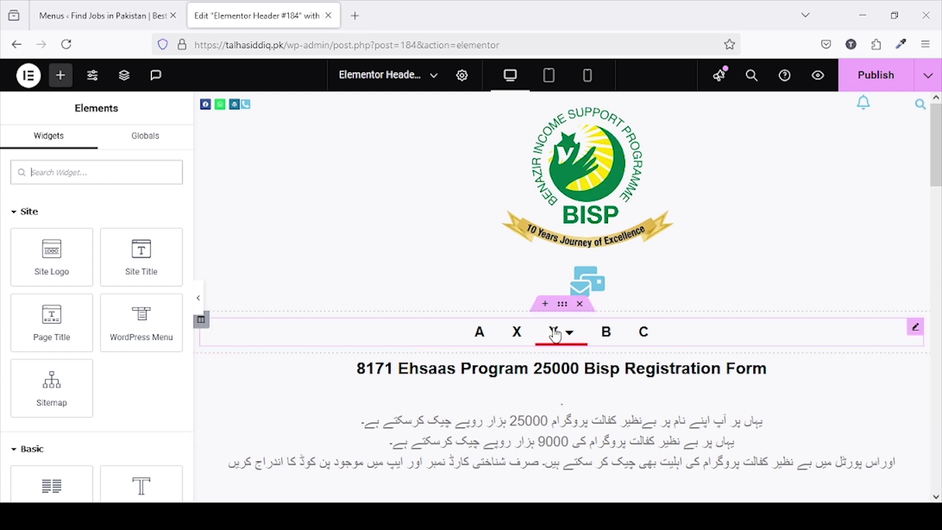
pyautogui.moveTo(563, 342)
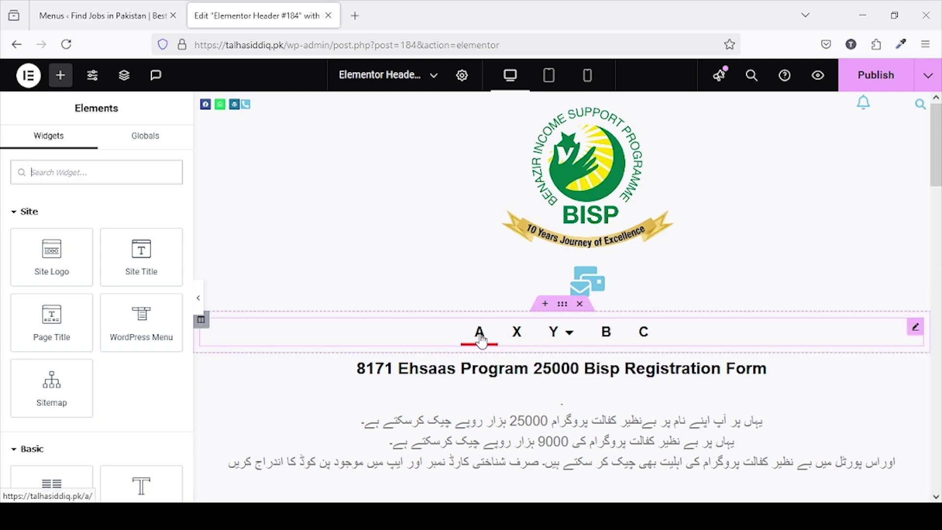
pyautogui.click(134, 17)
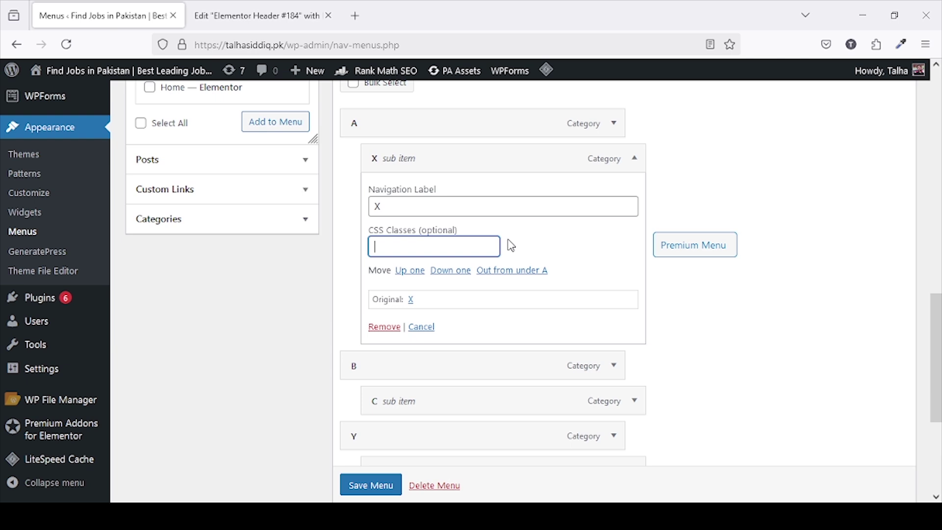
pyautogui.scroll(5, 548, 326)
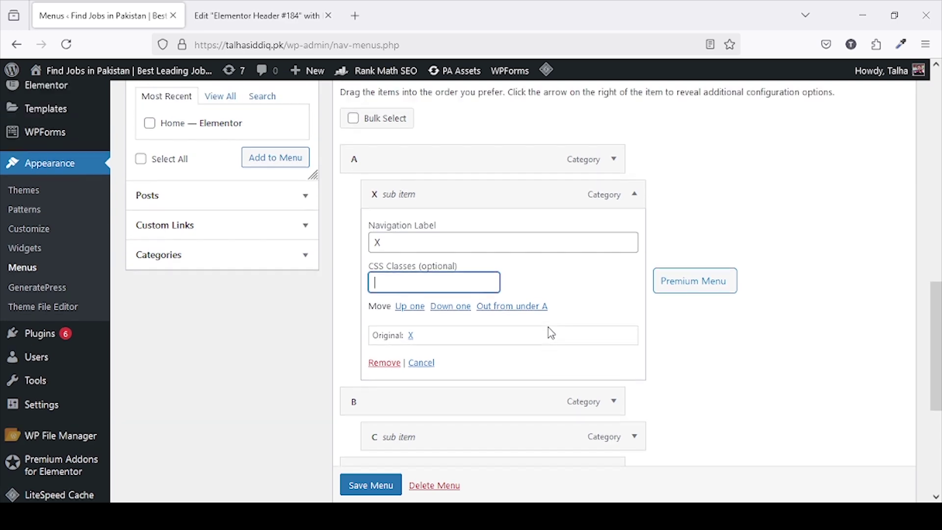
pyautogui.scroll(2, 548, 326)
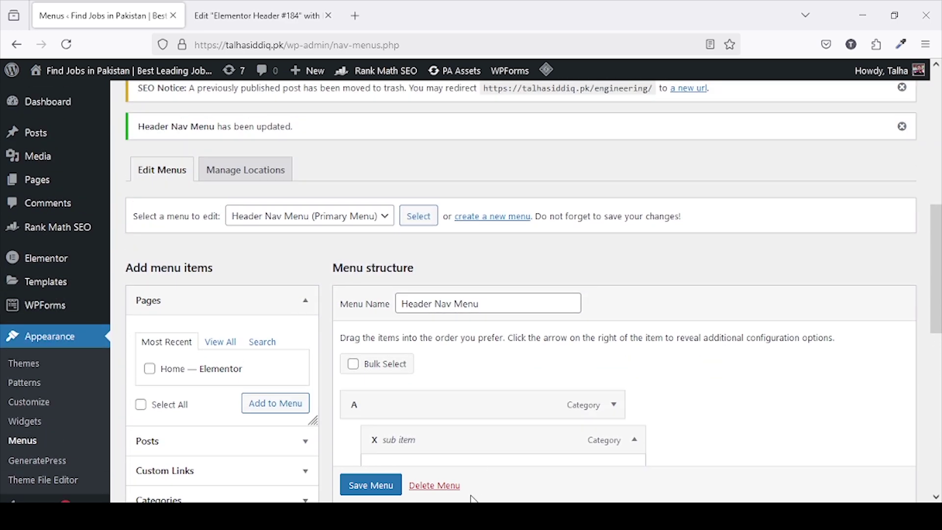